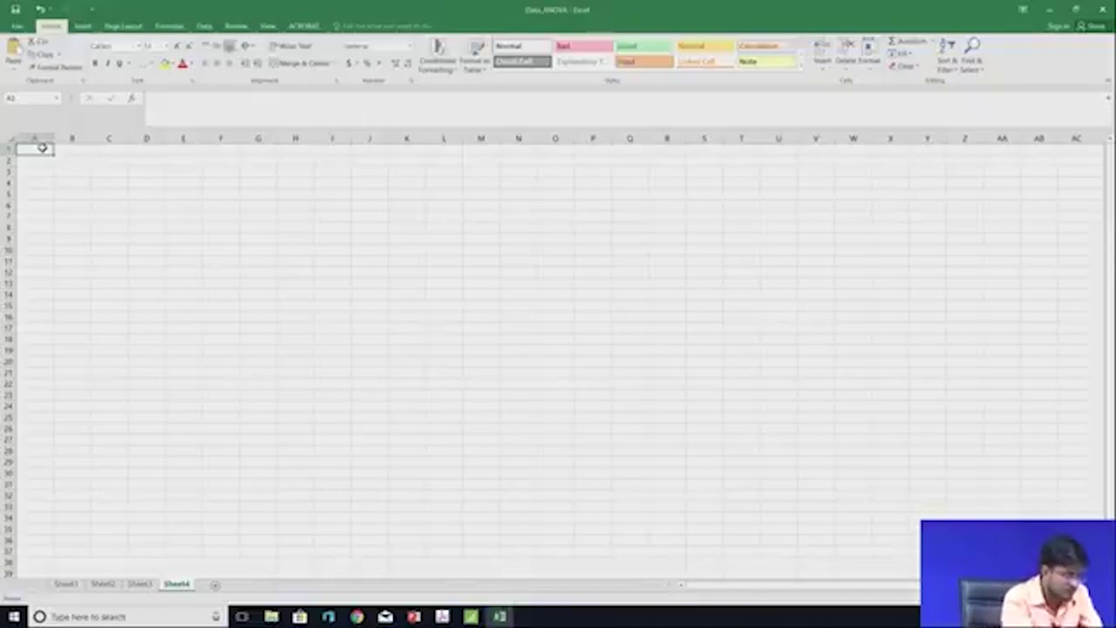
- Enter the header "Material Type" in cell A1 and fit column A's width to its text
text(Materi)
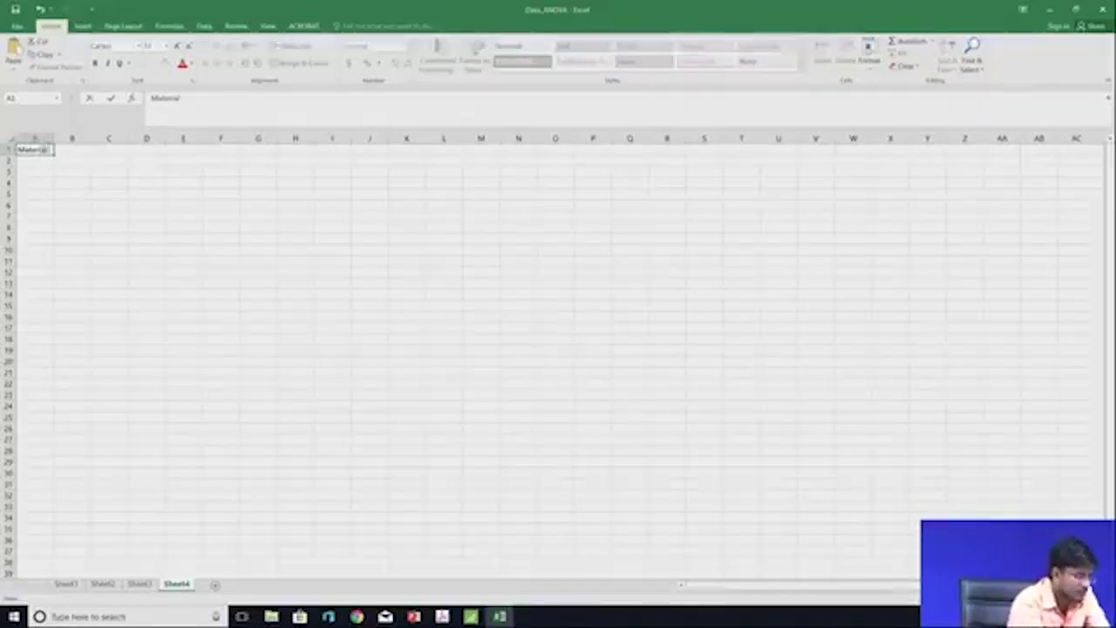
text(al Type)
click(94, 150)
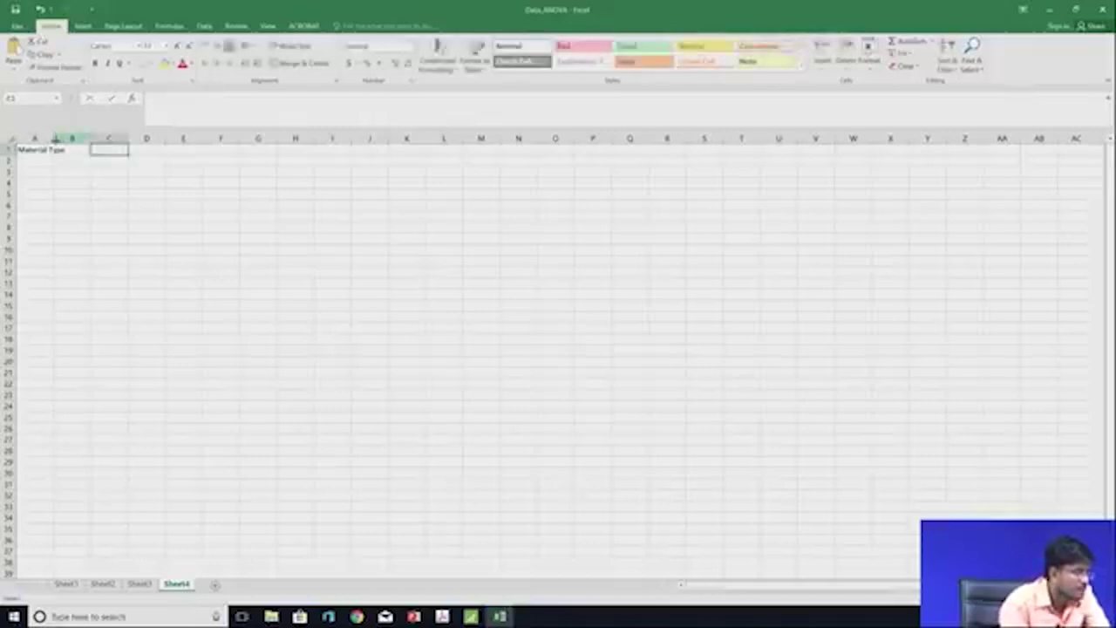
double_click(54, 138)
- Enter the headers "Strenth" in cell B1 and "Yeild Rate" in cell C1
click(80, 151)
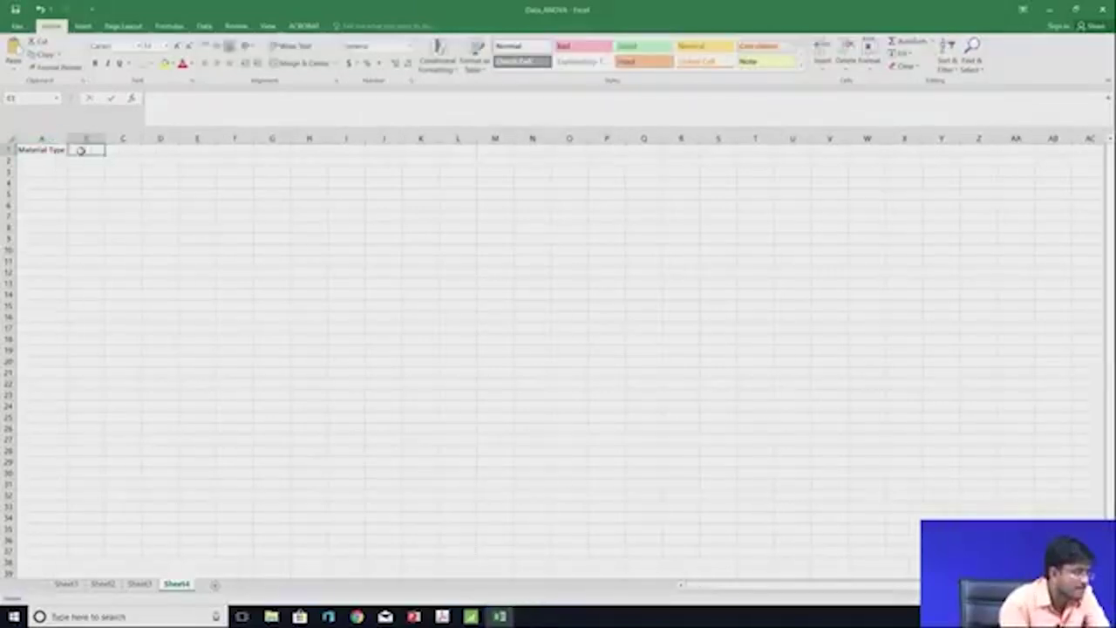
double_click(81, 150)
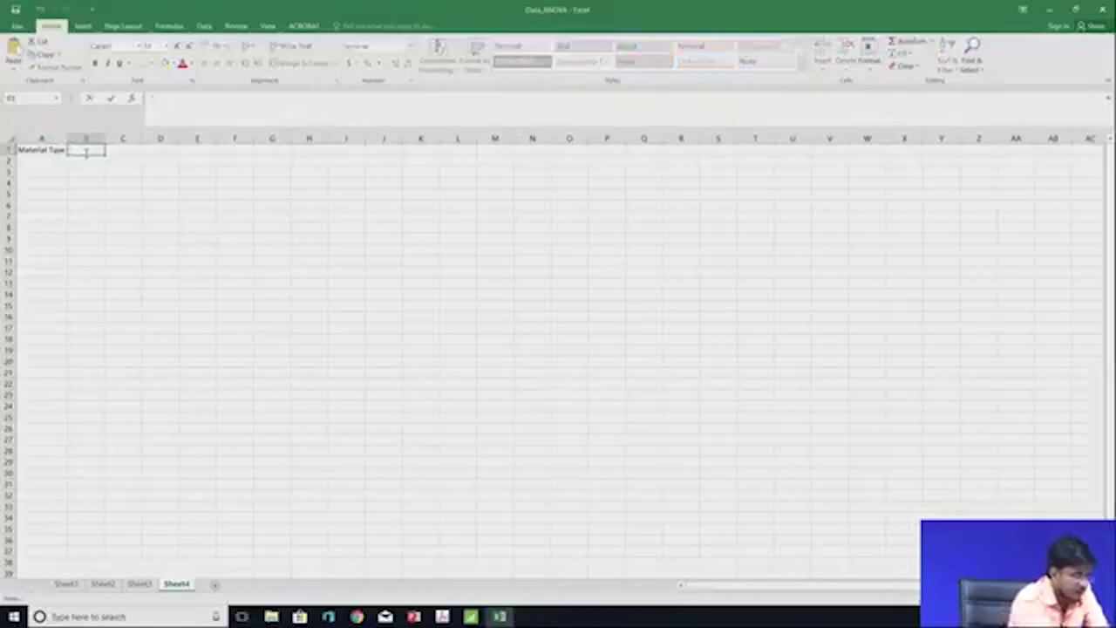
text(Str)
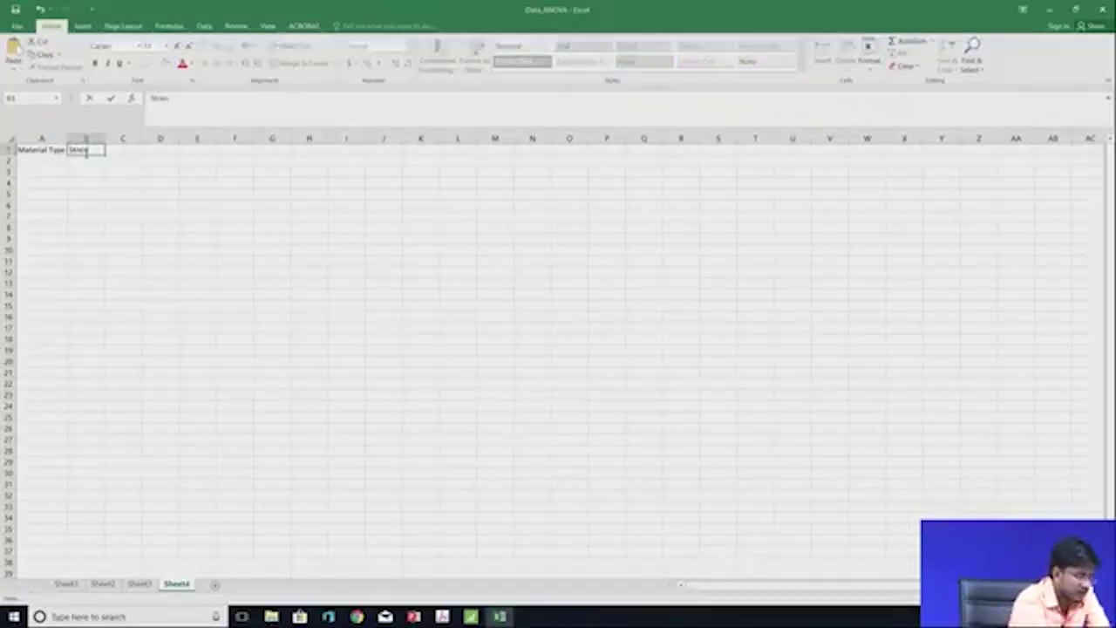
text(ength)
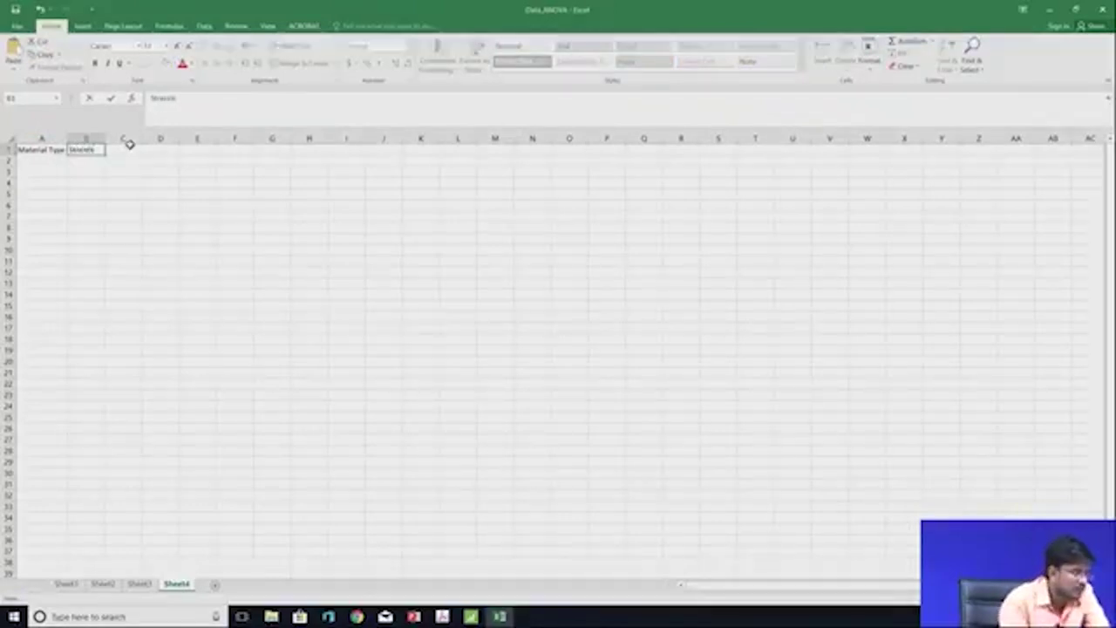
click(128, 150)
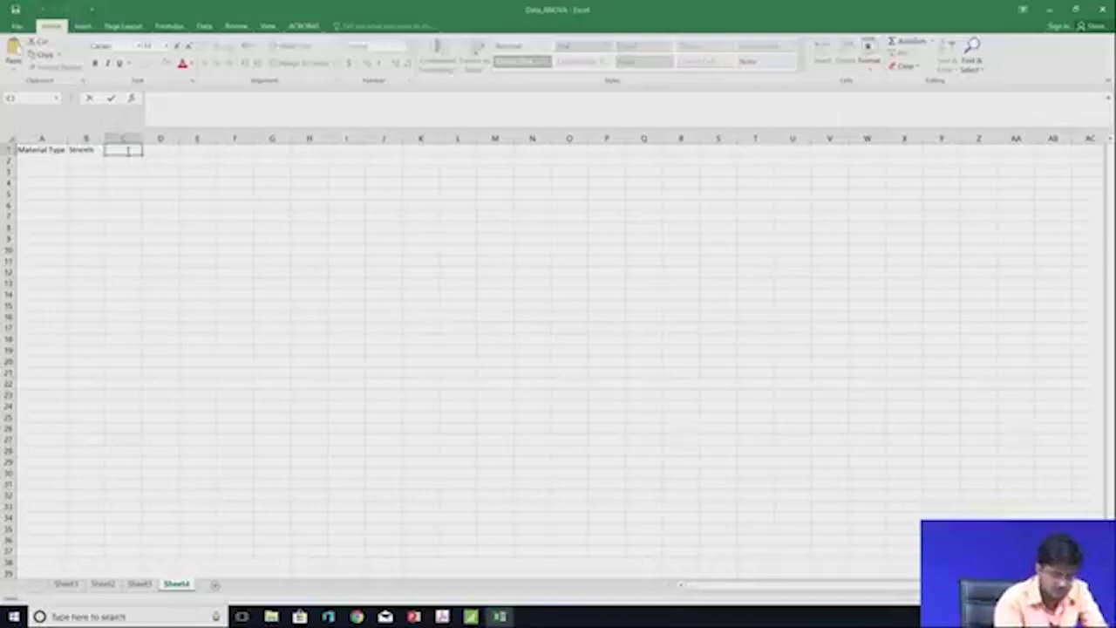
text(Reeld St)
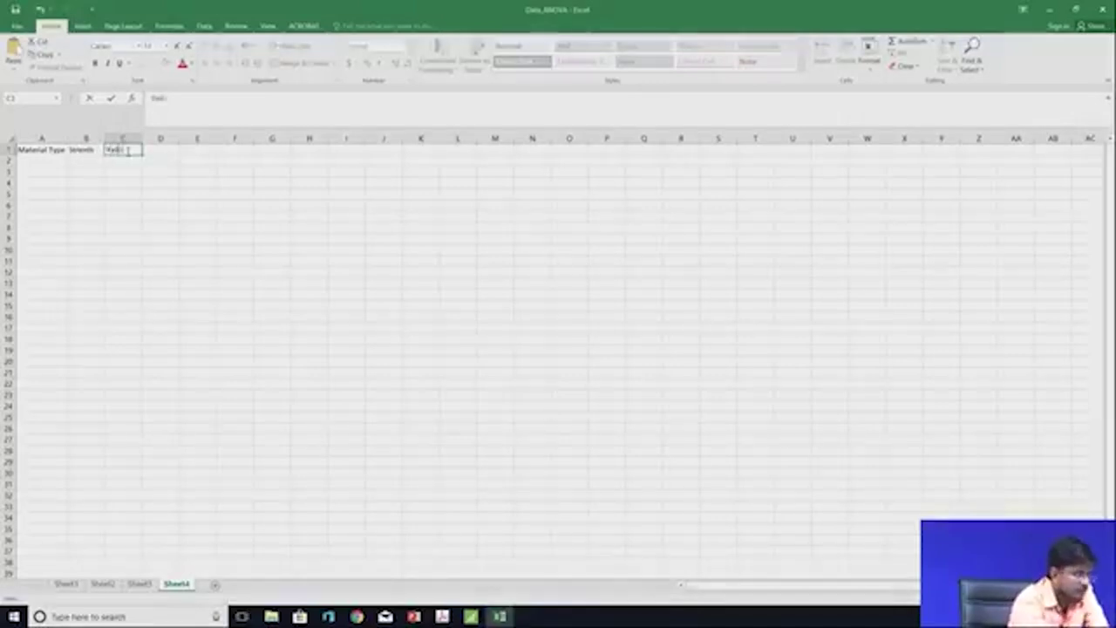
text(re)
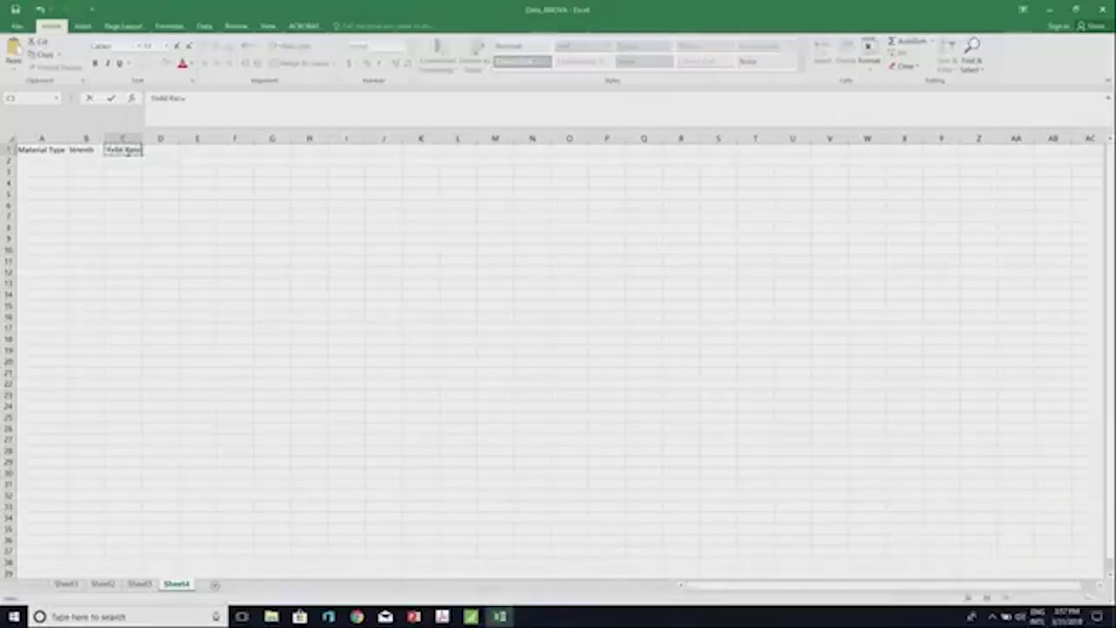
- Enter the material types 1, 2, 3 and 4 in cells A2 through A5
click(46, 162)
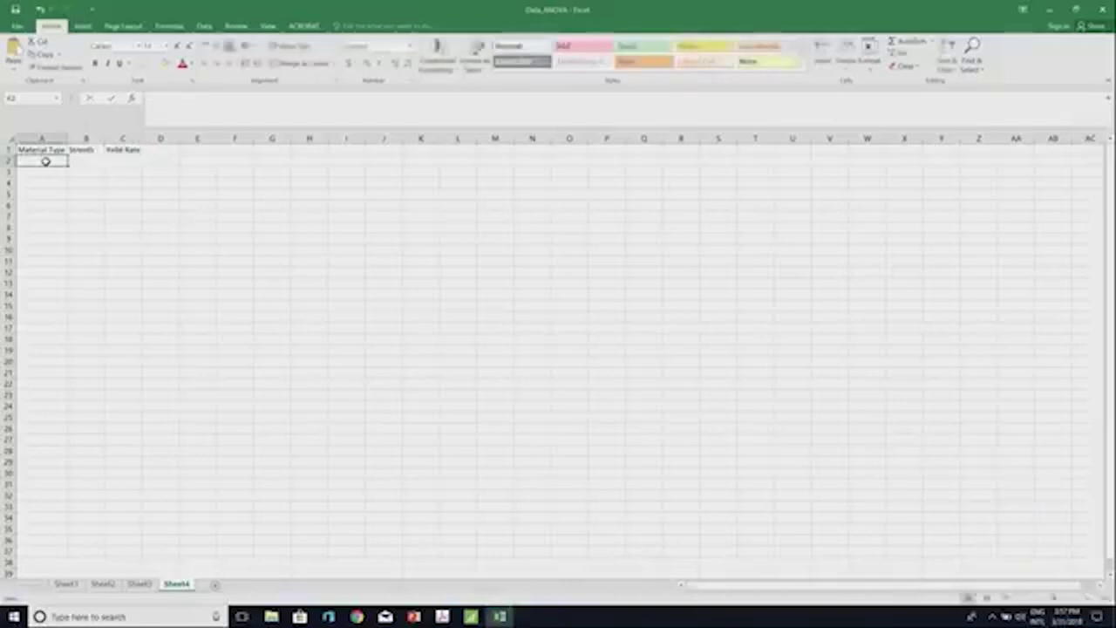
click(38, 174)
text(2)
click(33, 182)
text(3)
click(36, 193)
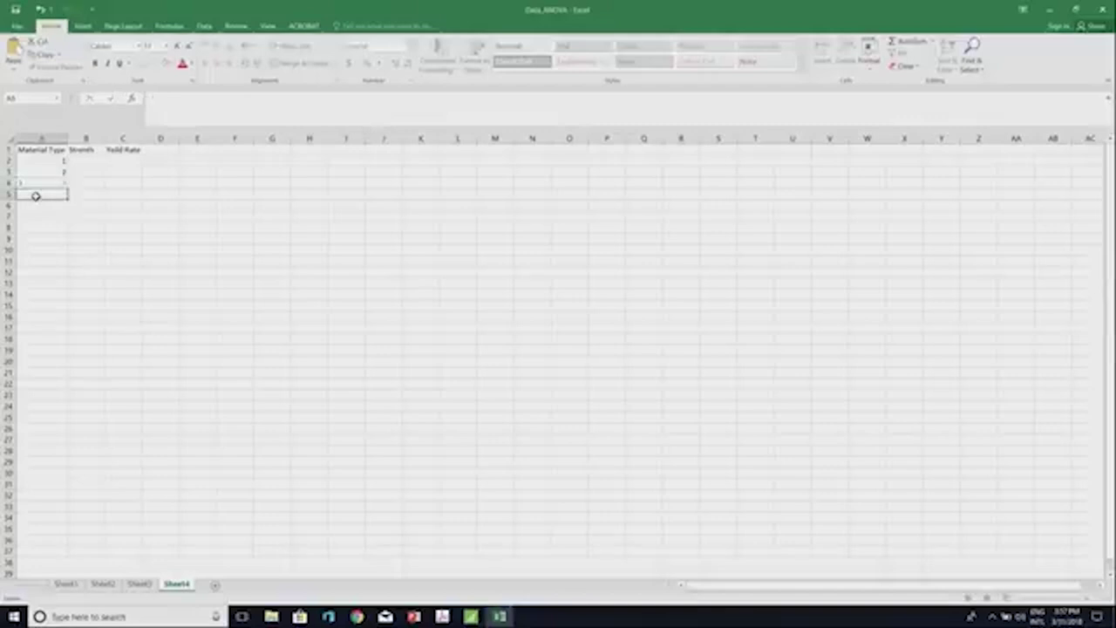
text(4)
- Fill the strength column with A for the four material types in cells B2 through B5
click(92, 160)
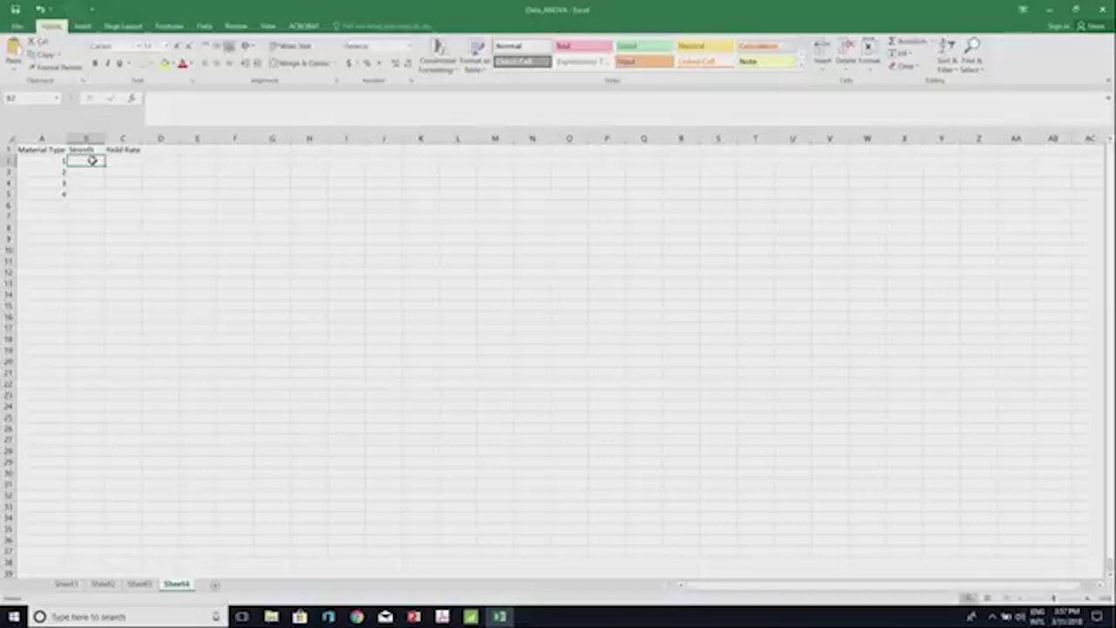
text(4)
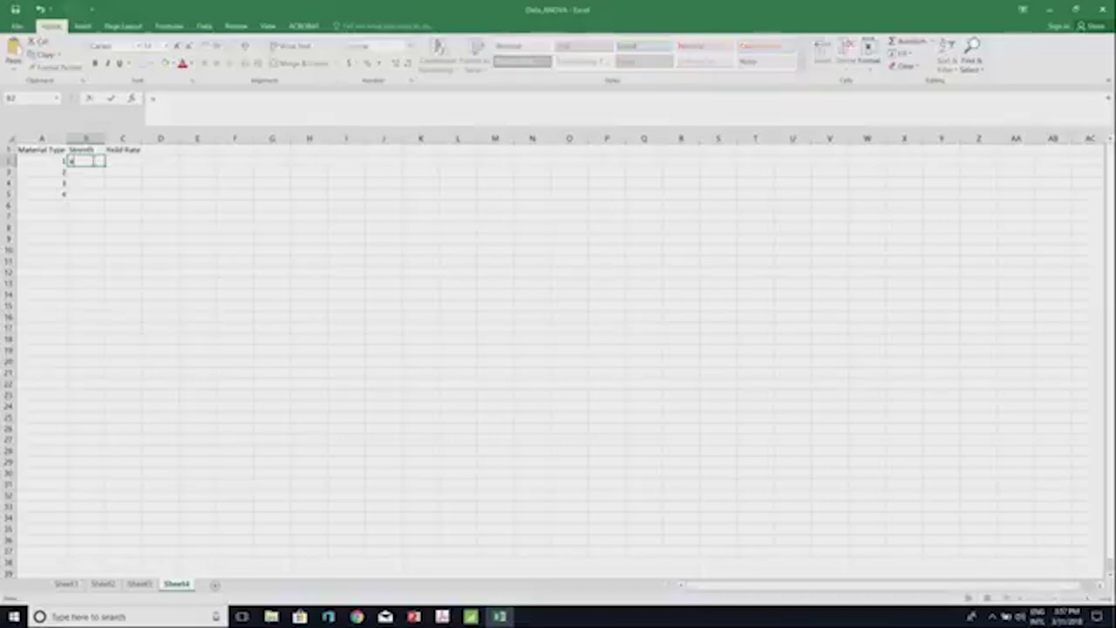
click(81, 174)
text(5)
click(84, 183)
text(A)
click(81, 192)
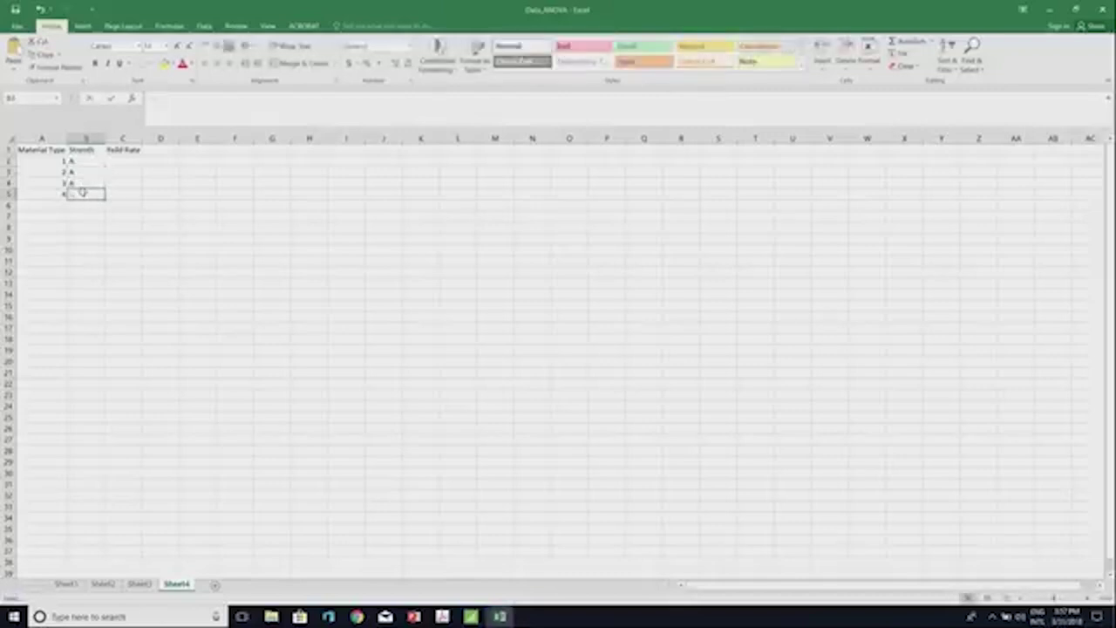
- Switch to the Acrobat PDF to read the data set's observations, and return to the Excel workbook
click(442, 617)
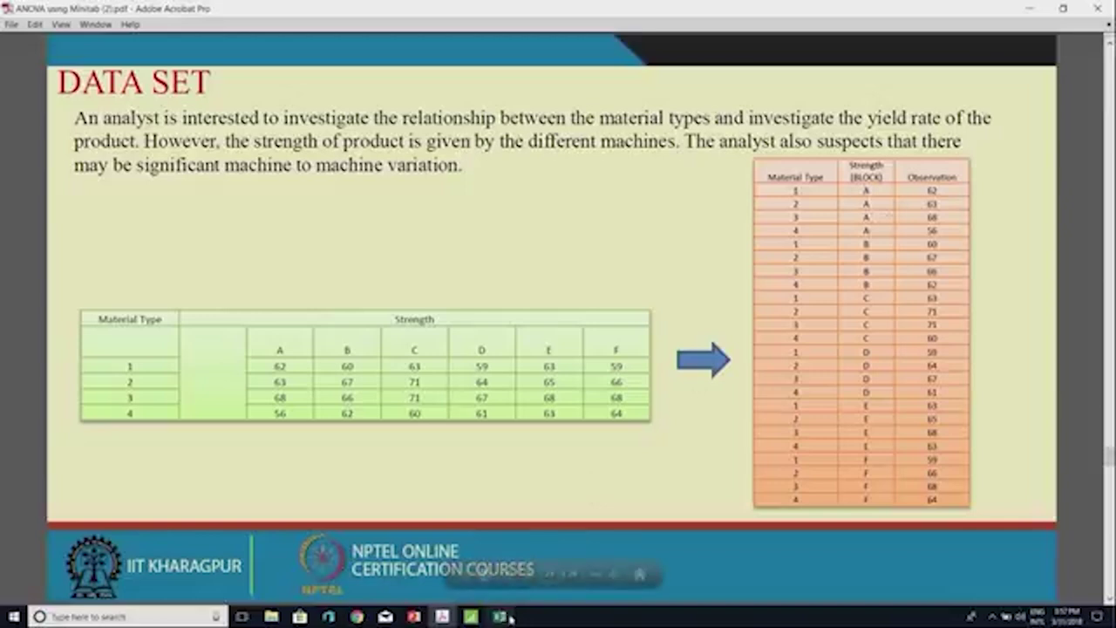
mouse_move(508, 618)
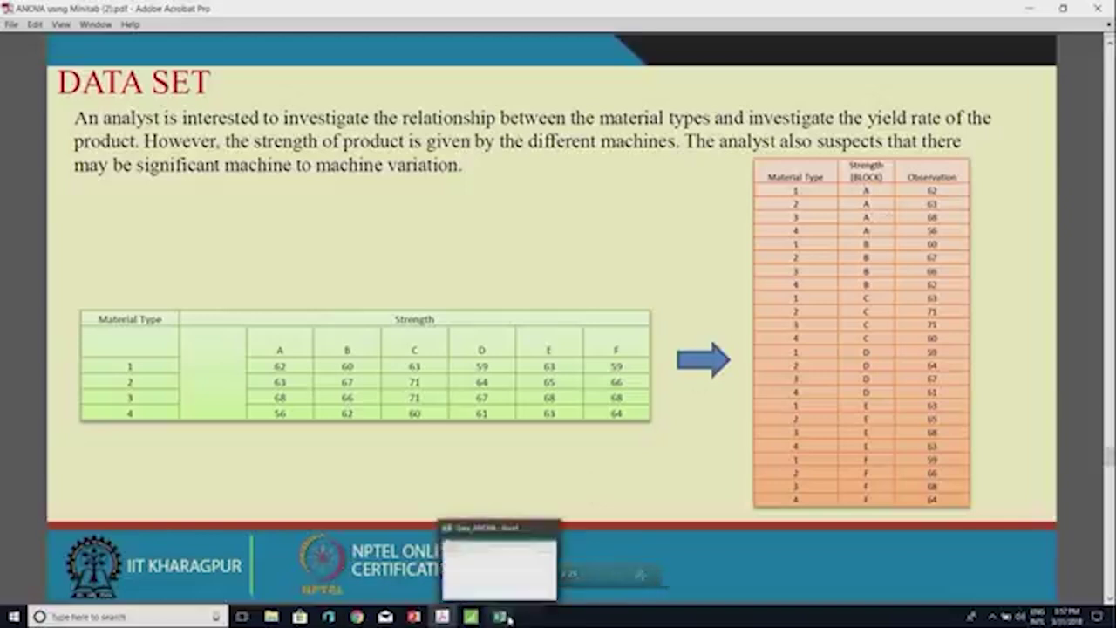
click(504, 618)
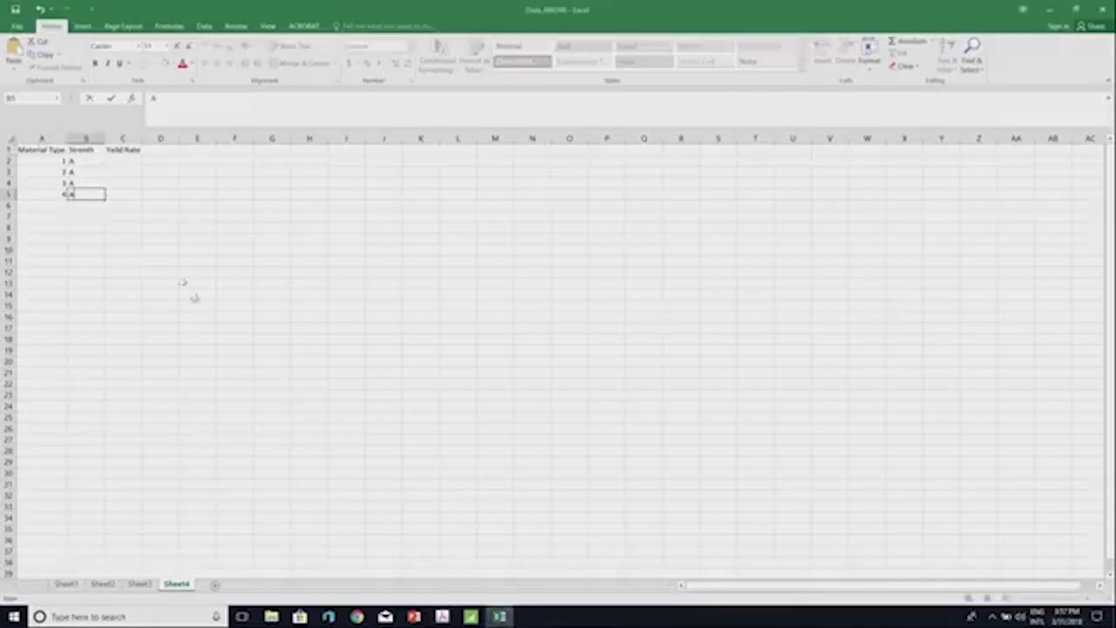
- Enter the block A yield rates 62, 63, 68 and 56 in cells C2 through C5
click(123, 162)
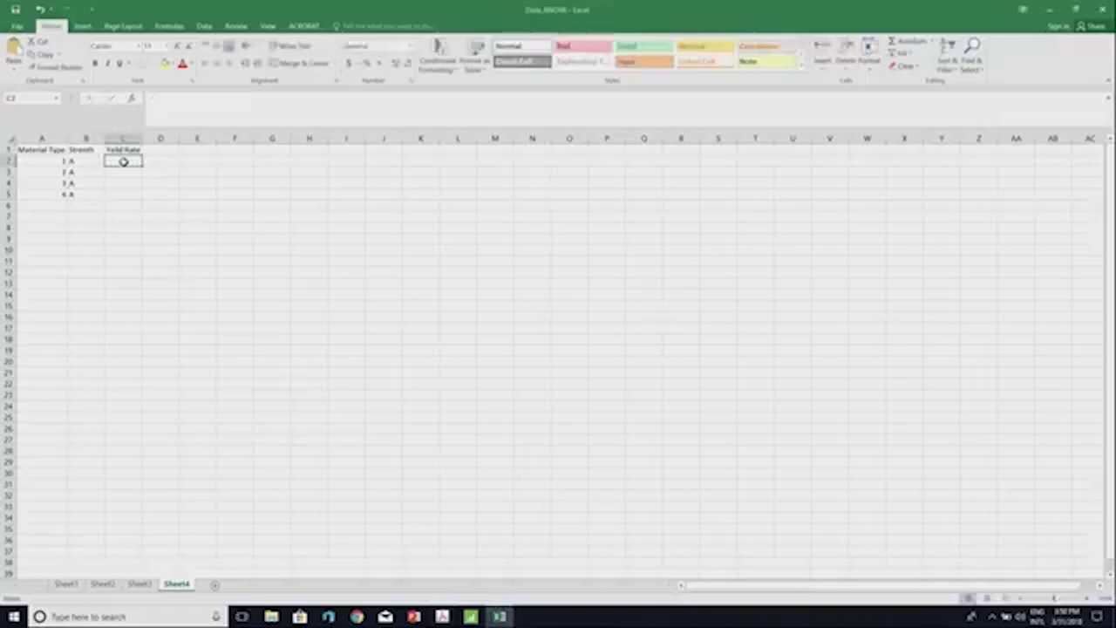
text(60)
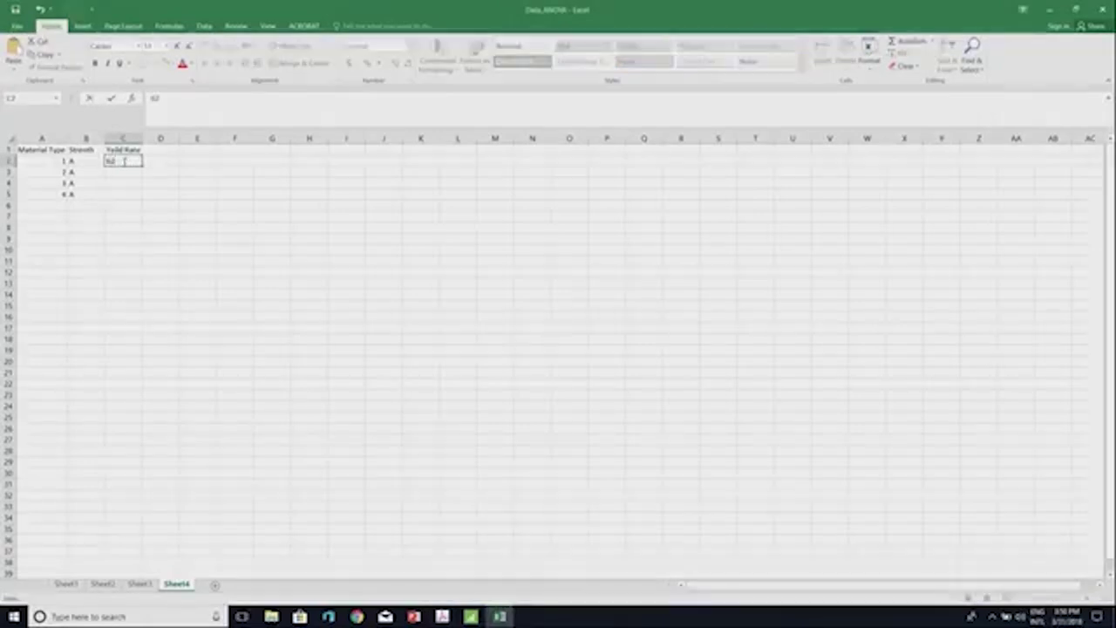
key(Return)
text(55)
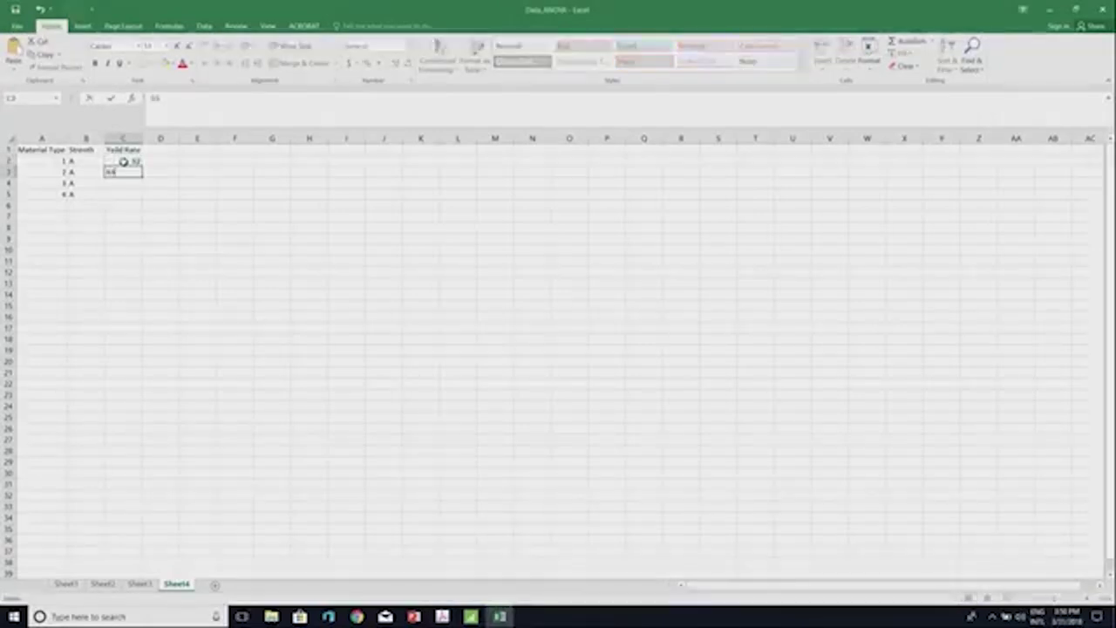
key(Return)
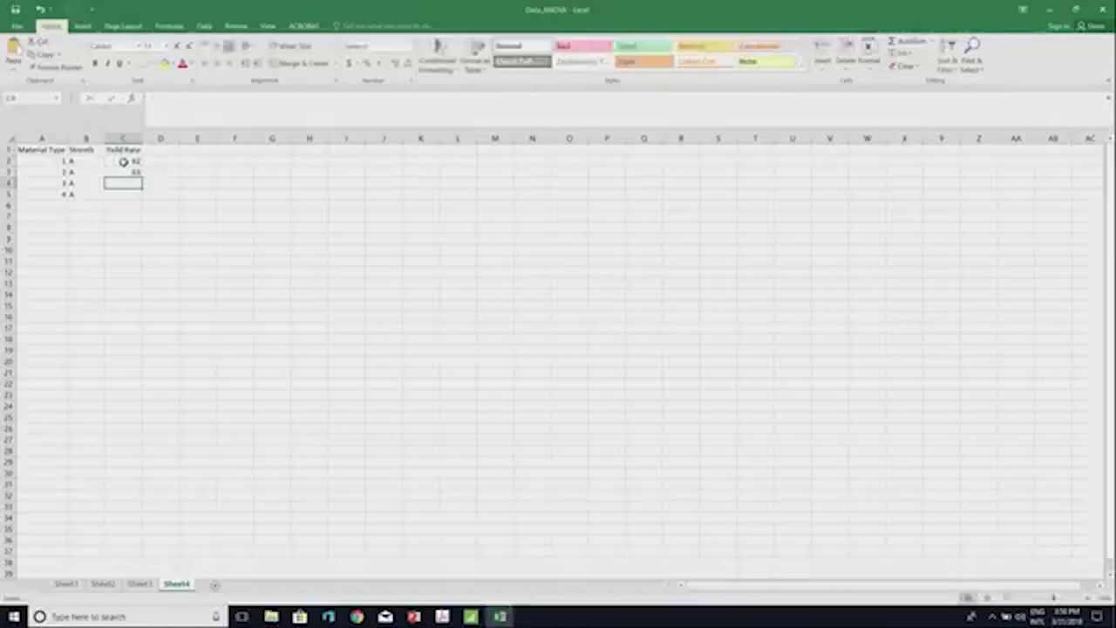
text(68)
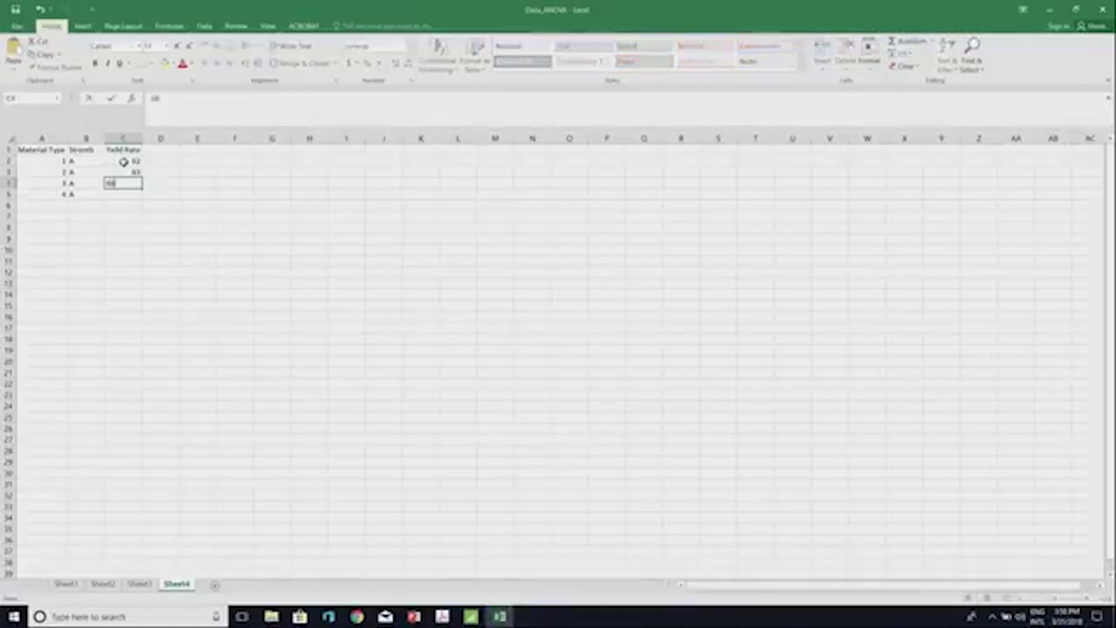
key(Return)
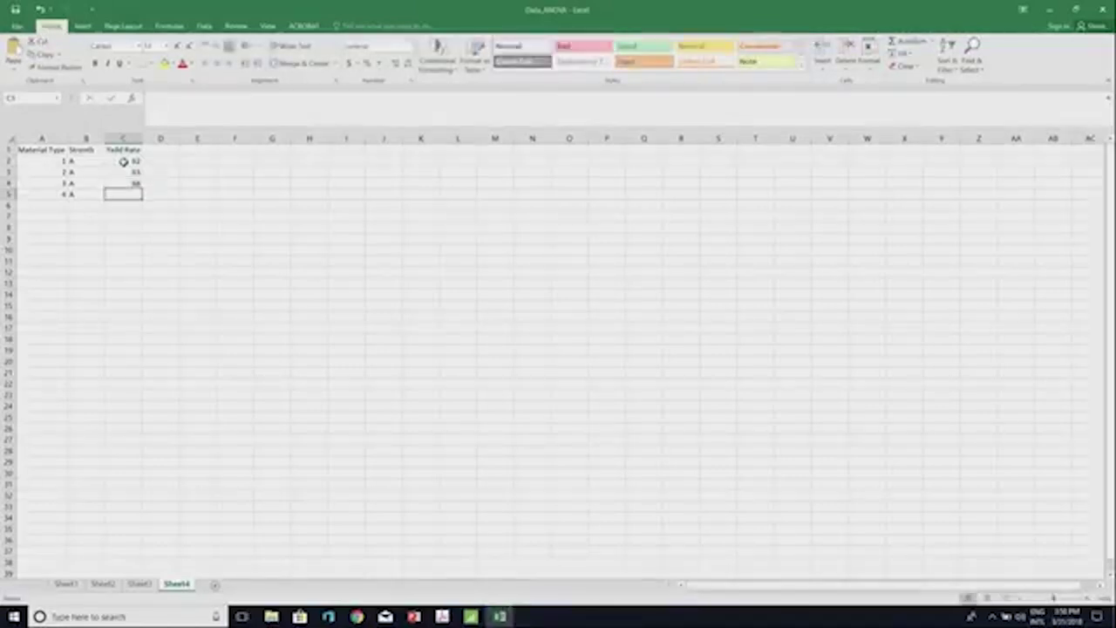
text(56)
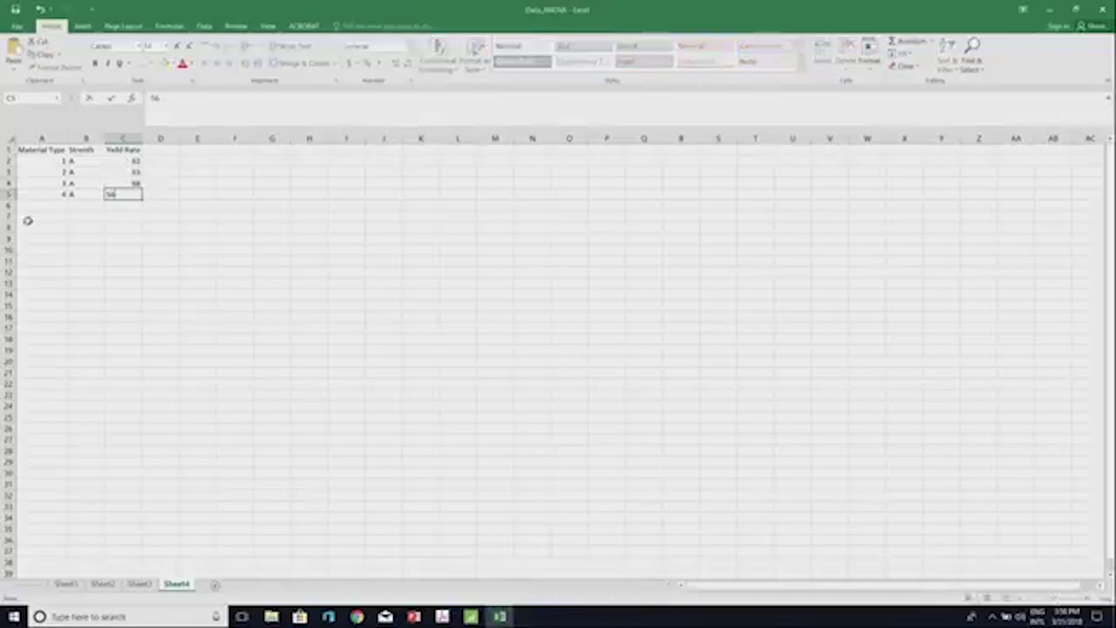
- Enter the second set of material types 1, 2, 3 and 4 in cells A6 through A9
click(52, 208)
text(1)
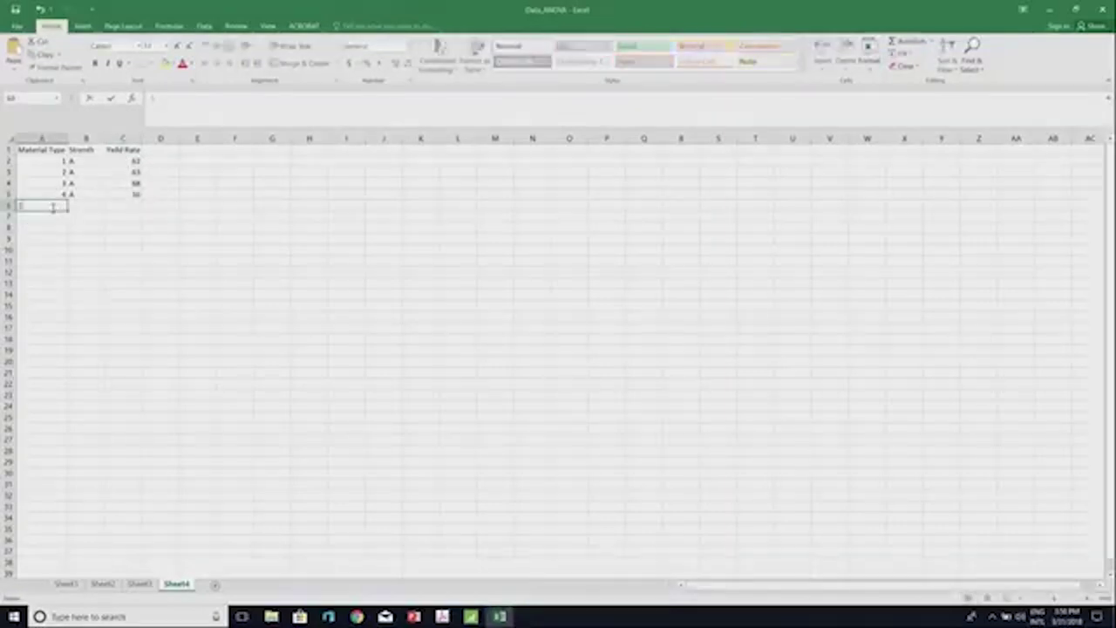
click(50, 216)
text(2)
click(52, 230)
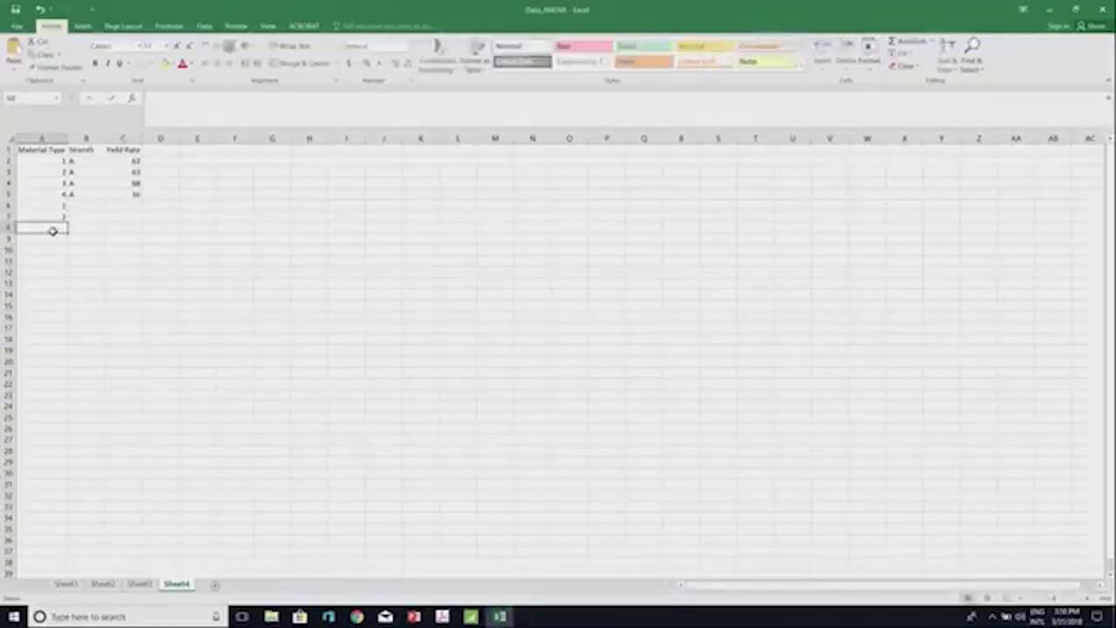
text(3)
click(53, 240)
text(4)
- Fill the strength column with B for the second set of material types in cells B6 through B9
click(85, 205)
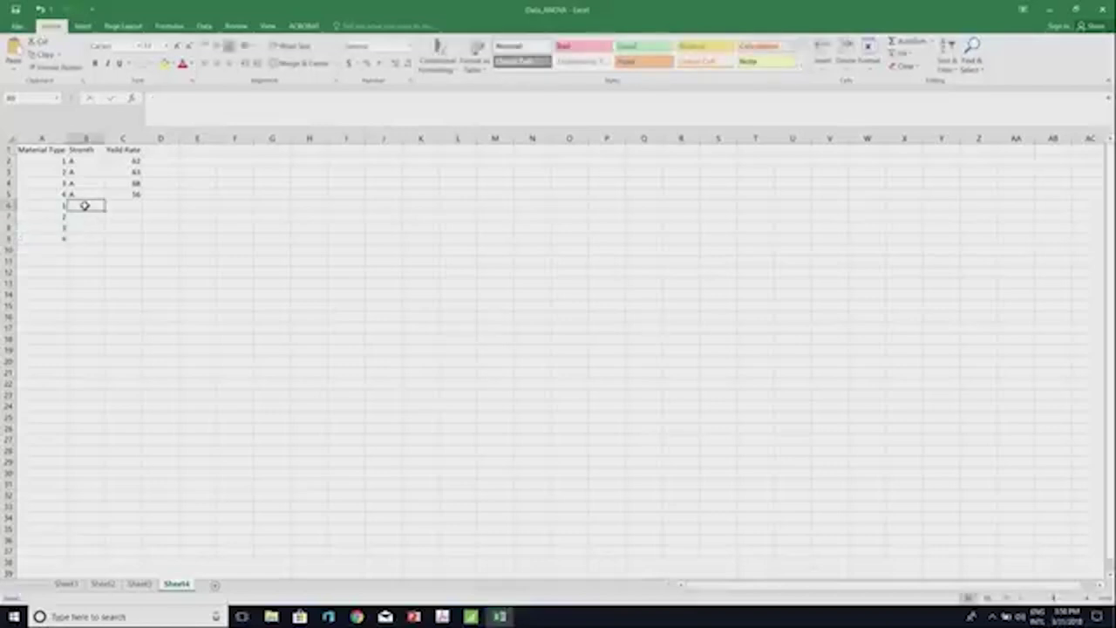
text(B)
click(81, 217)
text(B)
click(91, 227)
text(B)
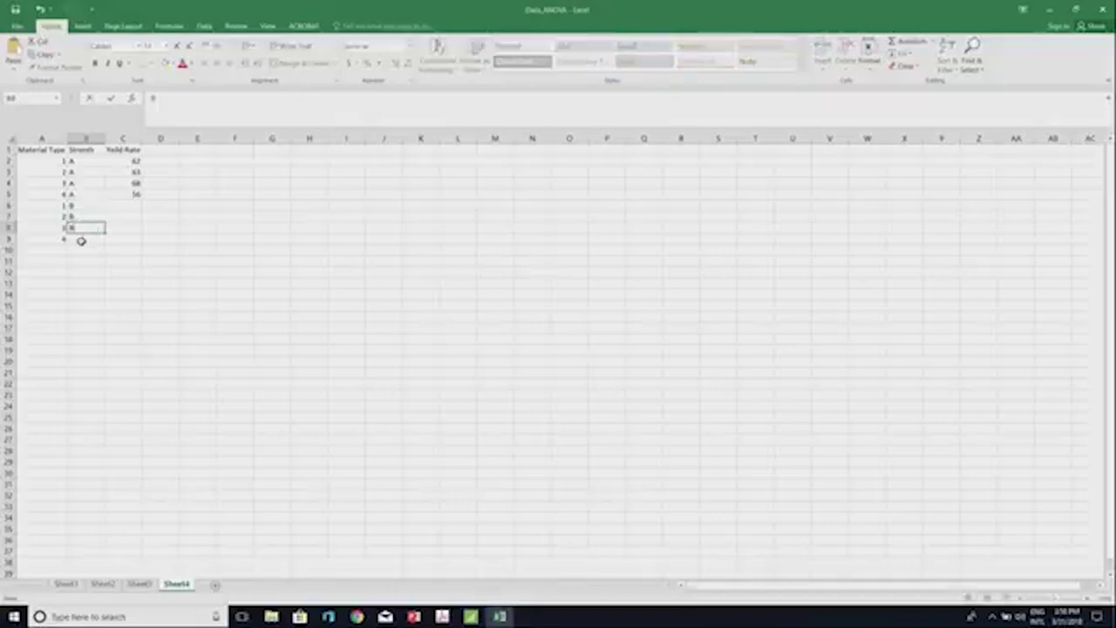
click(82, 240)
text(B)
- Enter the block B yield rates 60, 67, 66 and 62 in cells C6 through C9
click(129, 205)
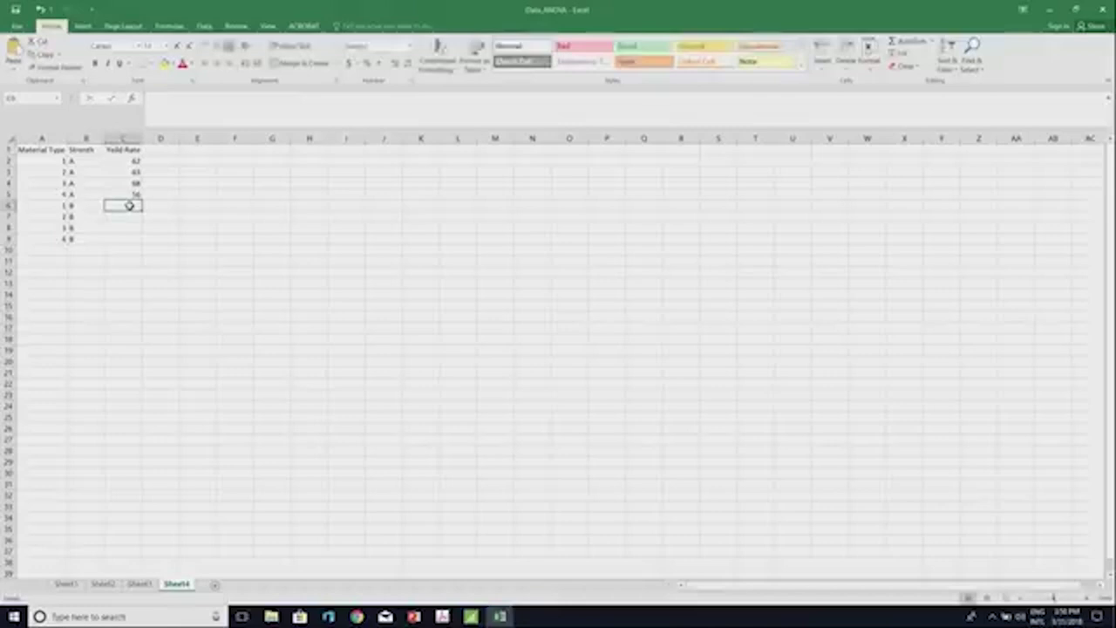
text(60)
click(127, 217)
text(67)
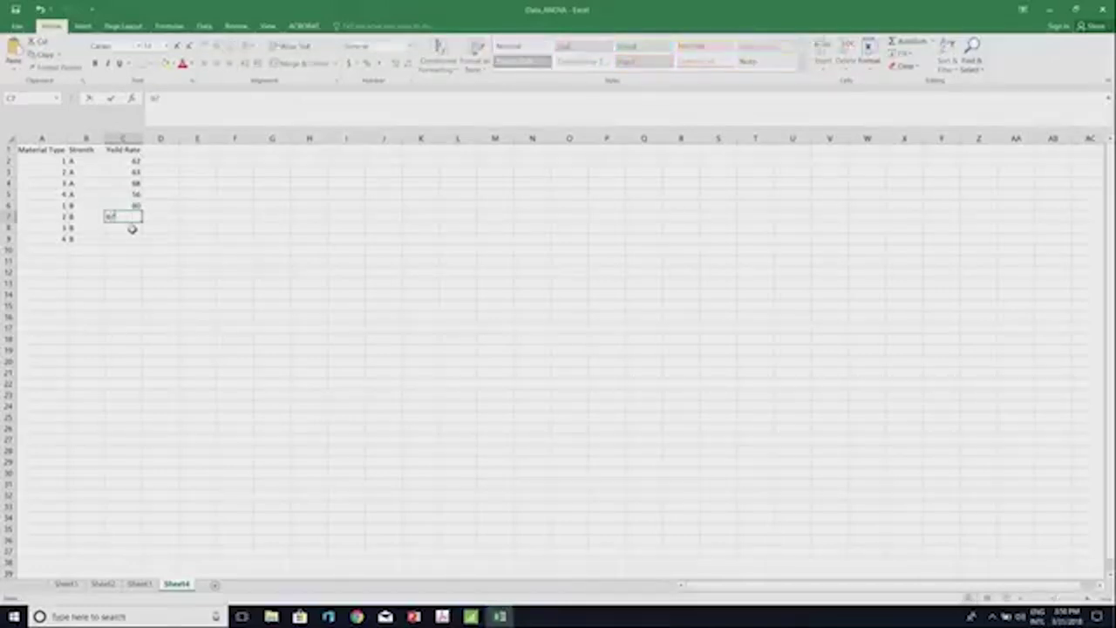
click(132, 229)
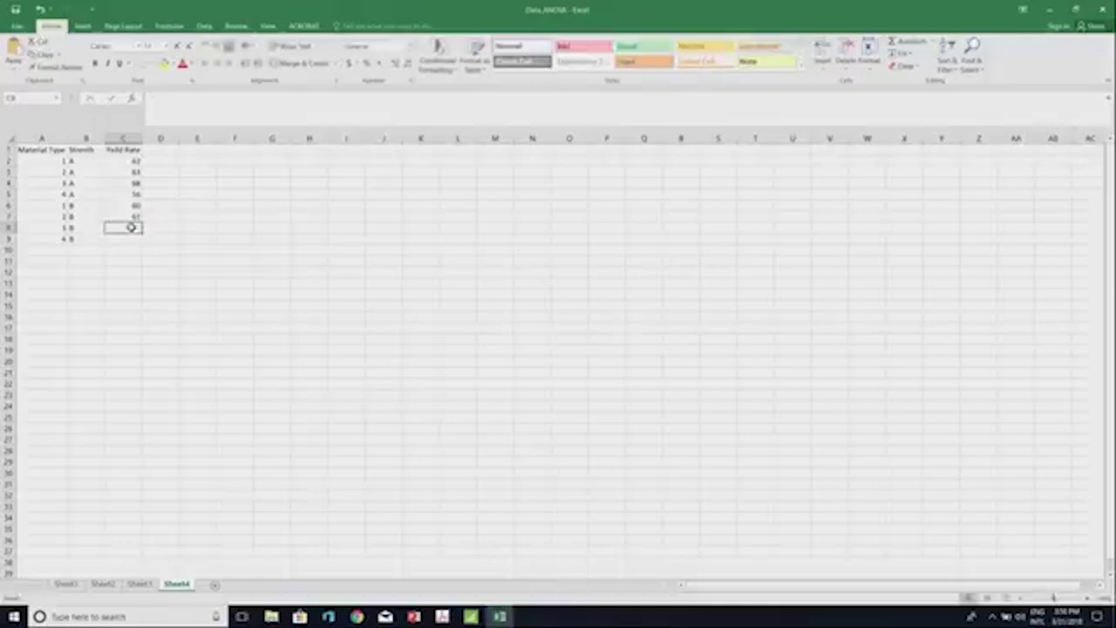
text(66)
click(126, 238)
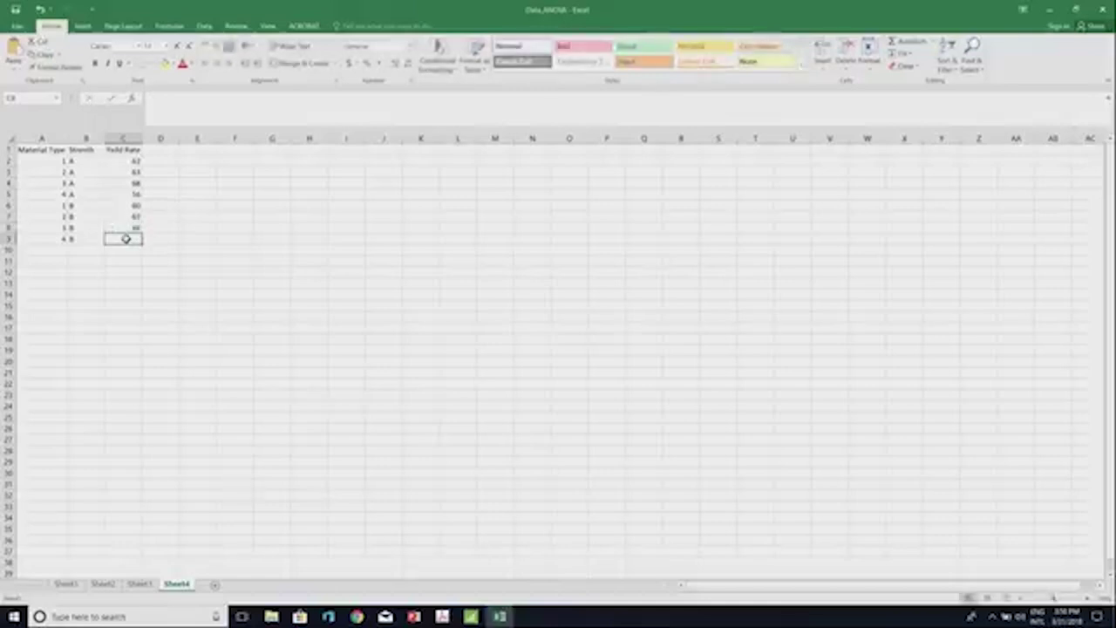
text(6)
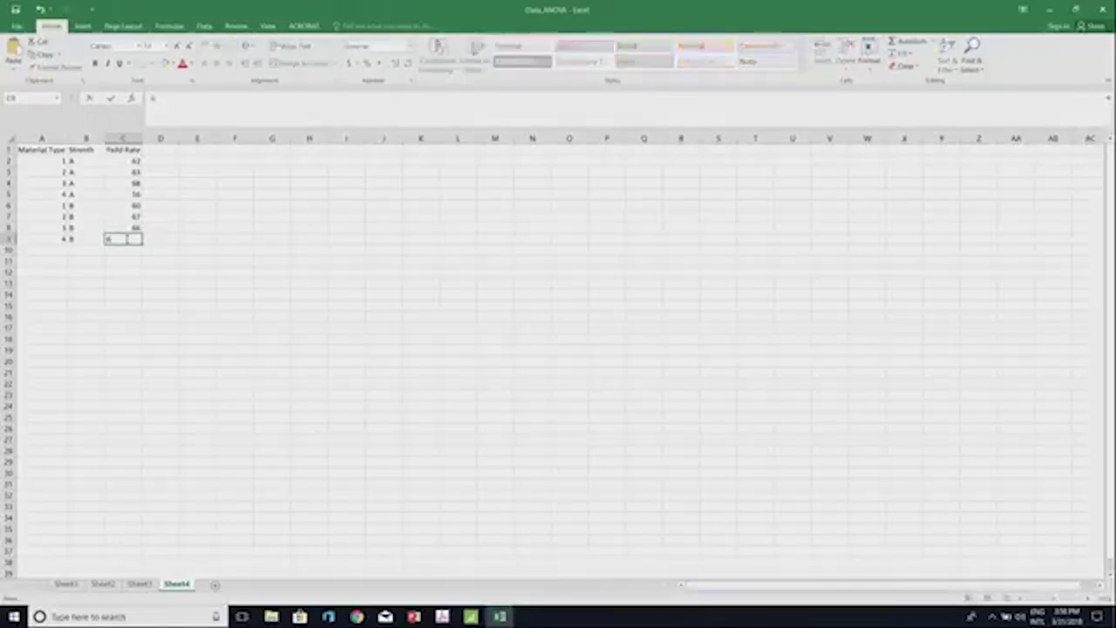
text(2)
- Enter the third set of material types 1, 2, 3 and 4 in cells A10 through A13
click(59, 251)
text(1)
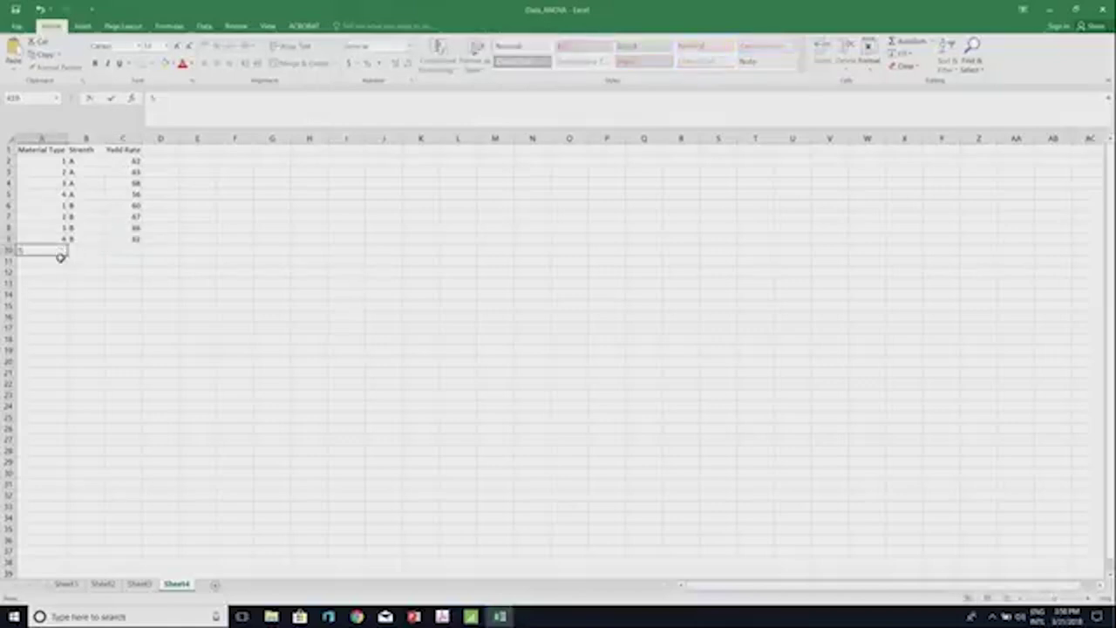
click(56, 262)
text(2)
click(56, 272)
text(3)
click(55, 284)
text(4)
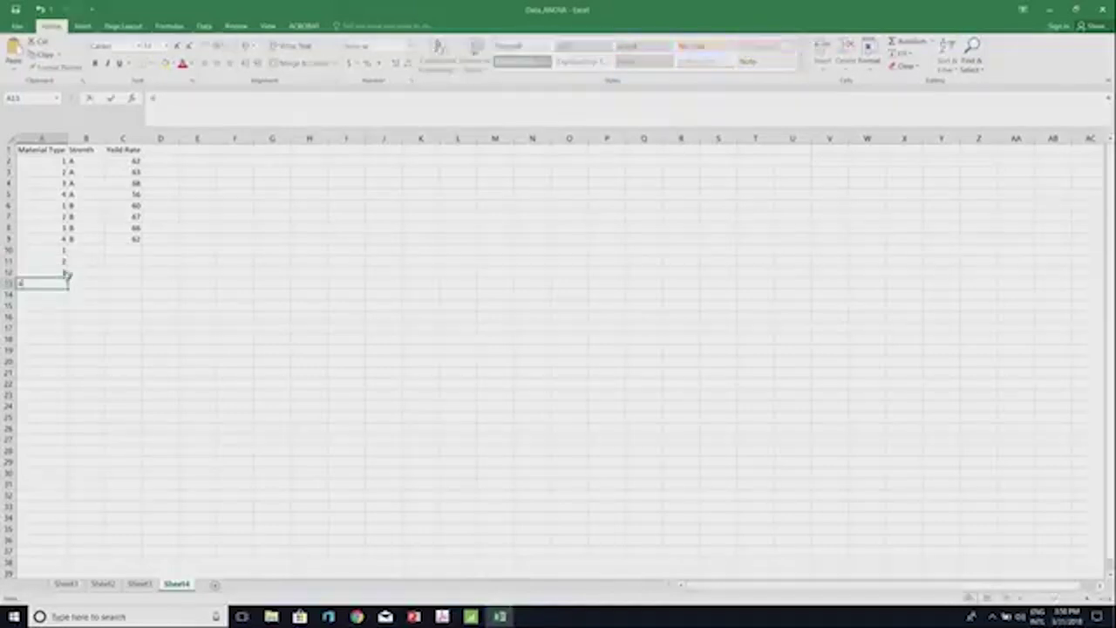
- Fill the strength column with C for the third set of material types in cells B10 through B13
click(82, 250)
text(C)
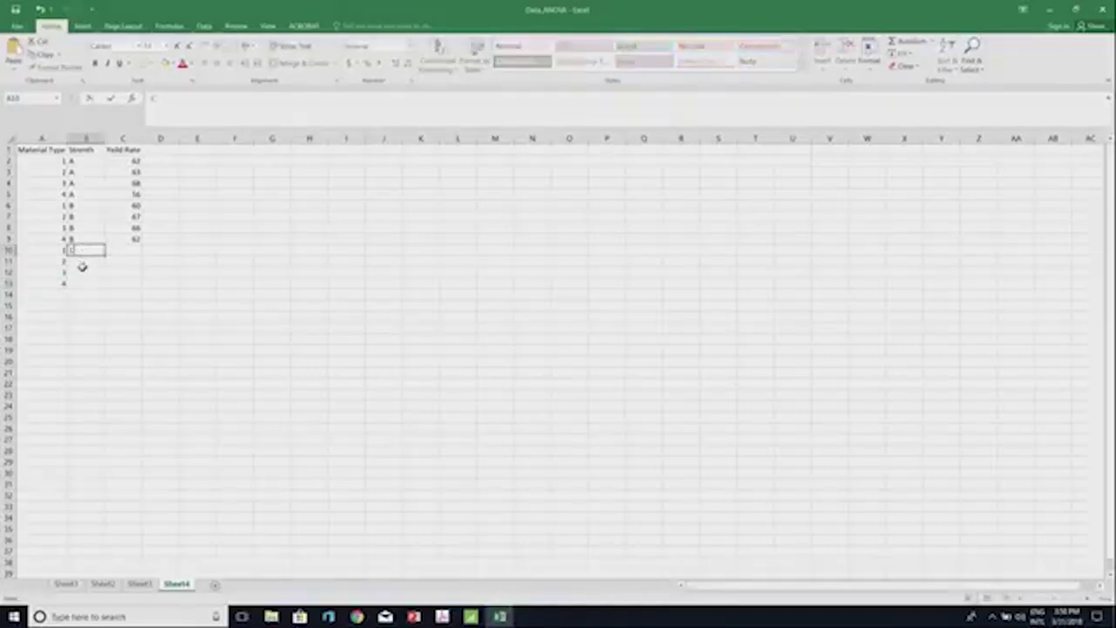
click(79, 263)
text(C)
click(78, 272)
text(C)
click(79, 284)
text(C)
- Enter the block C yield rates 63, 71, 71 and 60 in cells C10 through C13
click(130, 251)
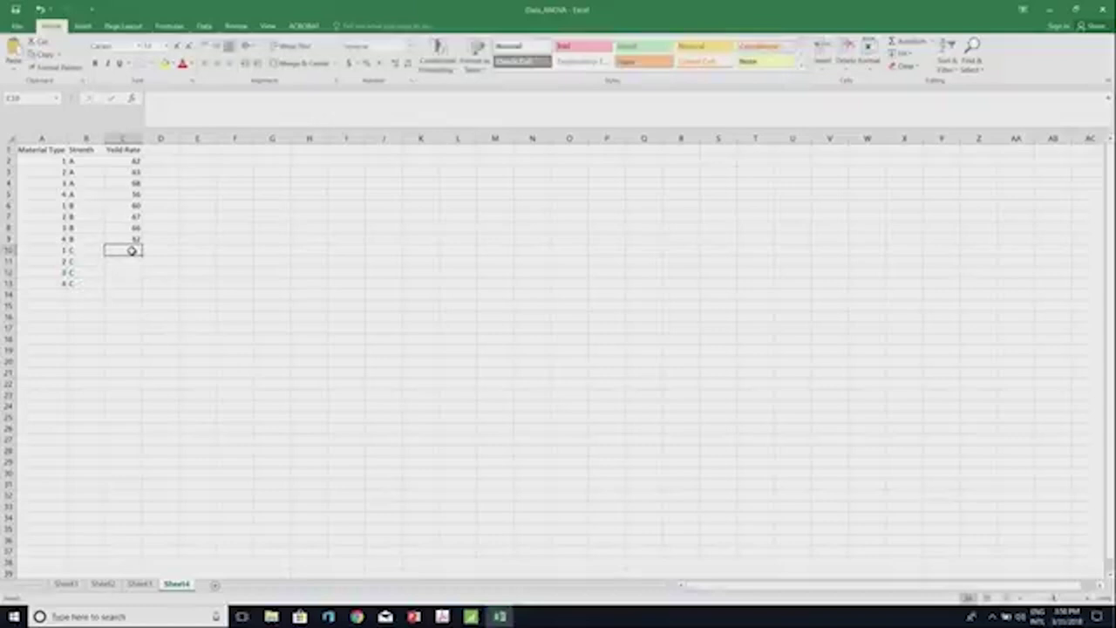
text(68)
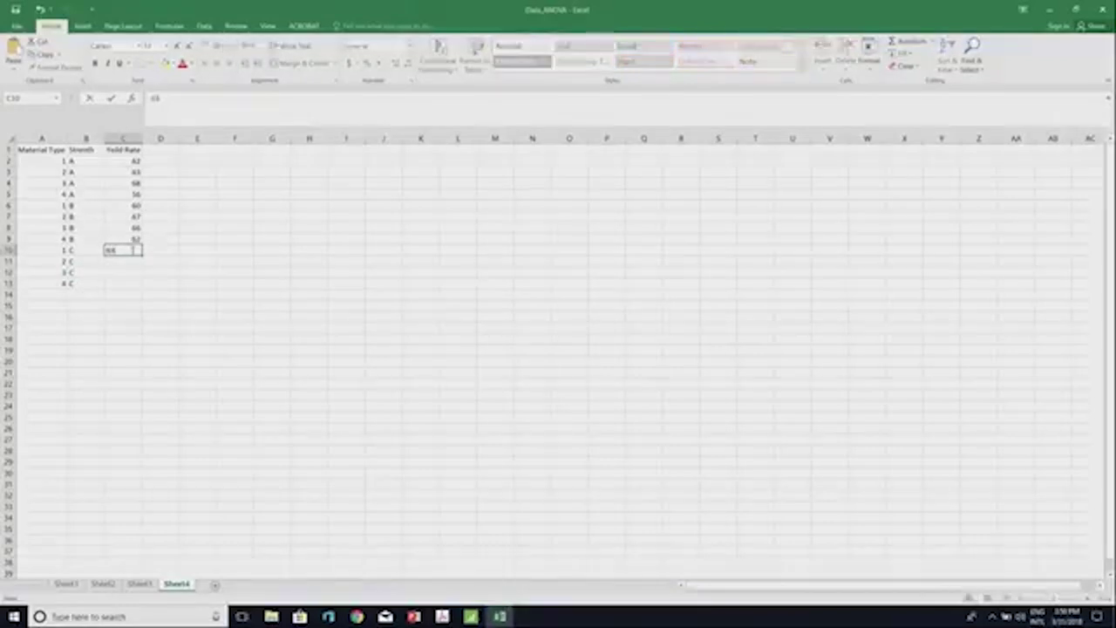
key(Return)
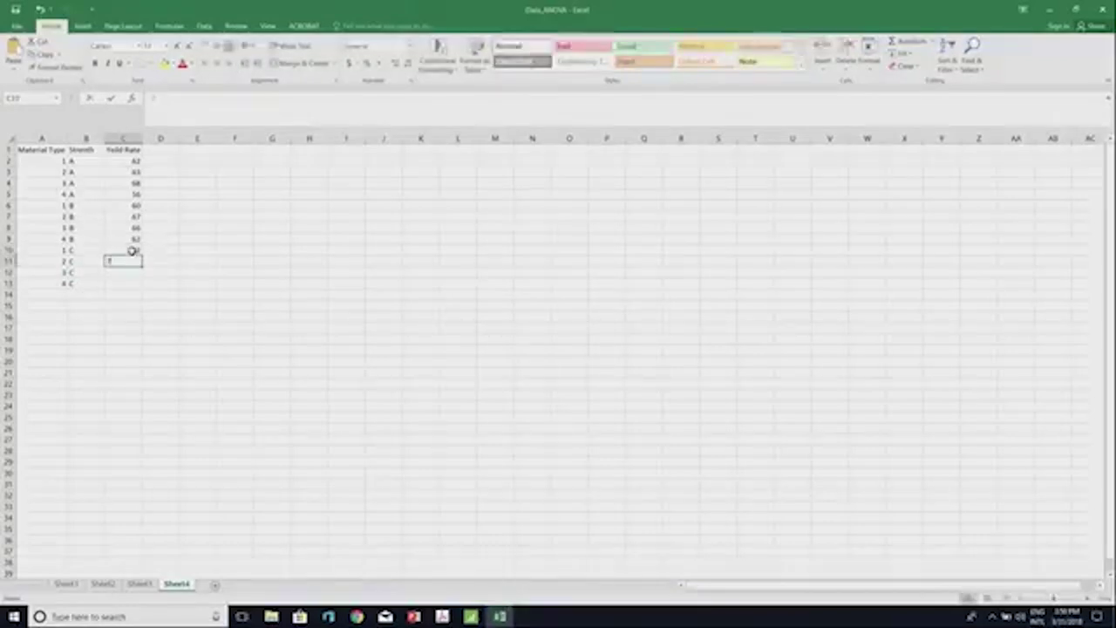
text(75)
key(Return)
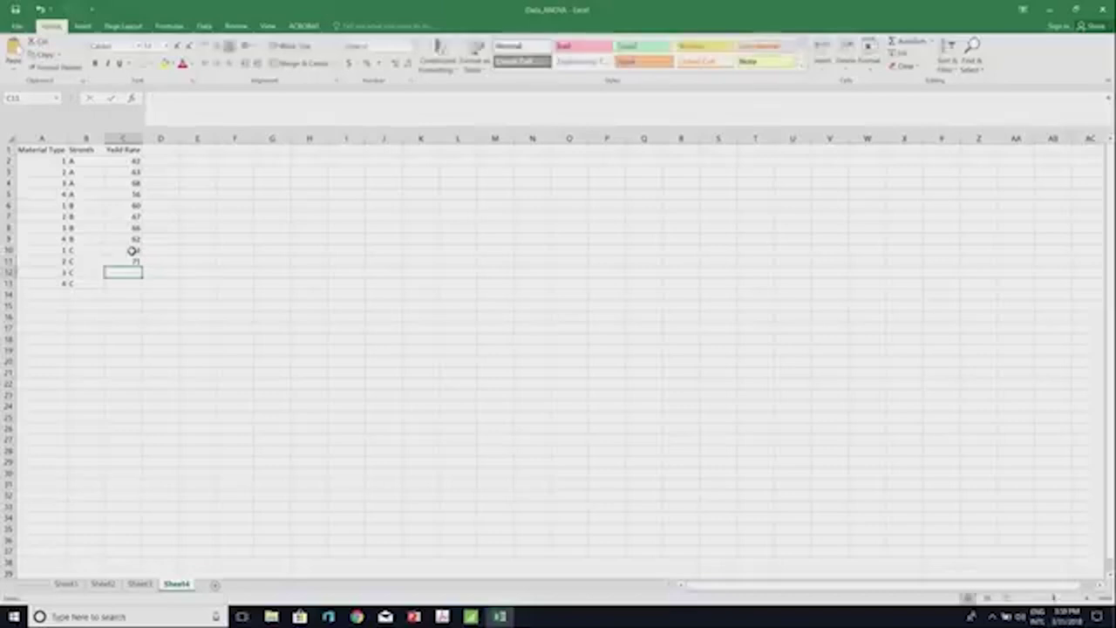
text(71)
key(Return)
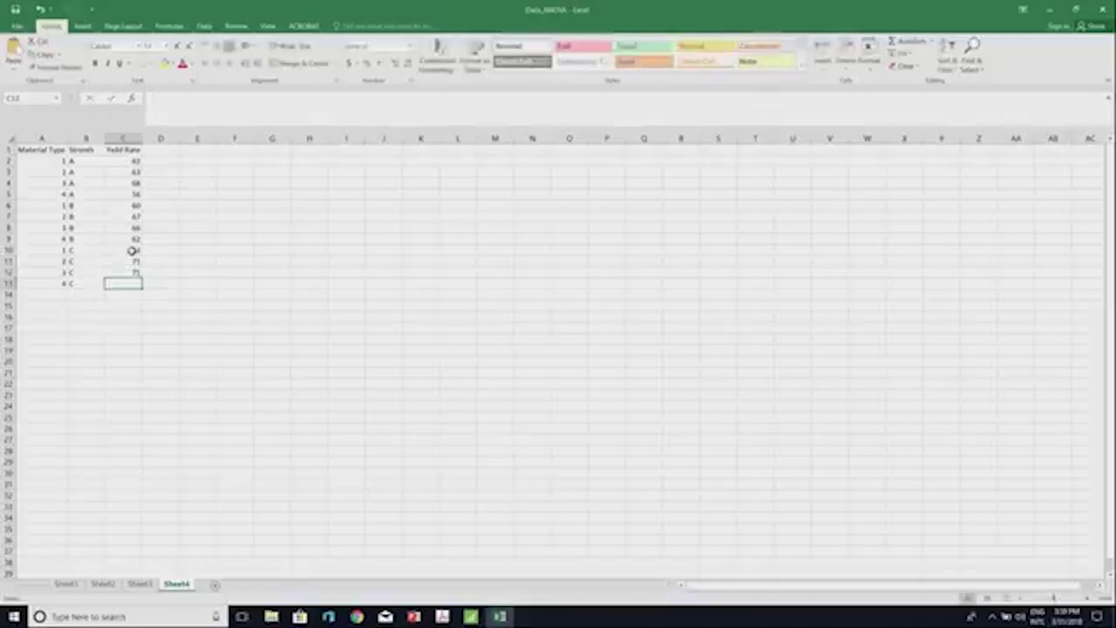
text(60)
key(Return)
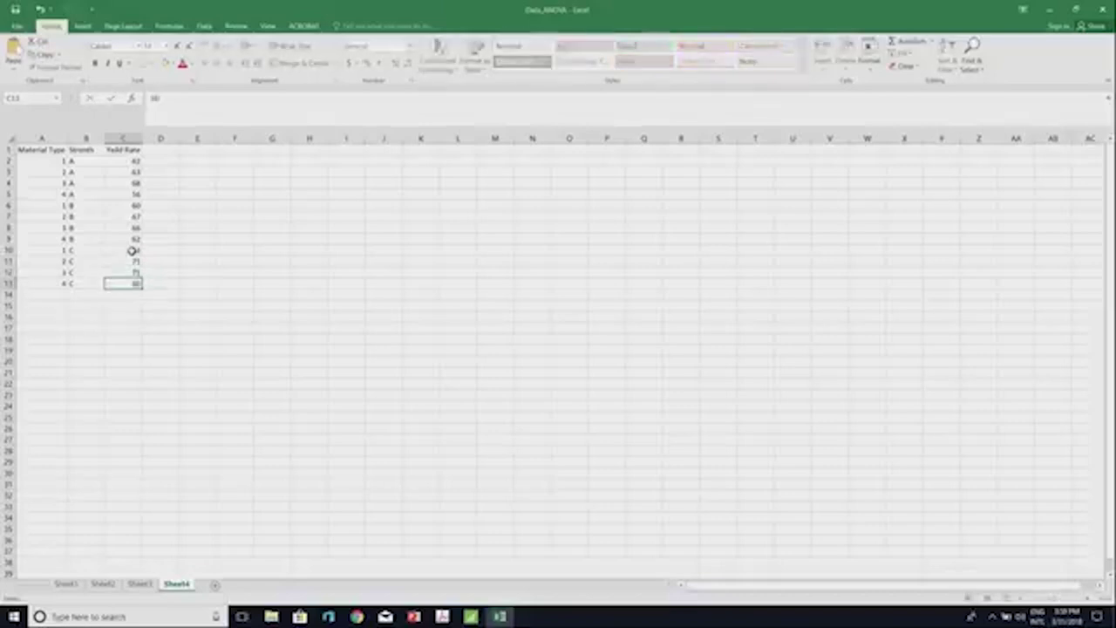
- Copy the material types in cells A10 through A13 and paste them into cells A14 through A17
click(61, 296)
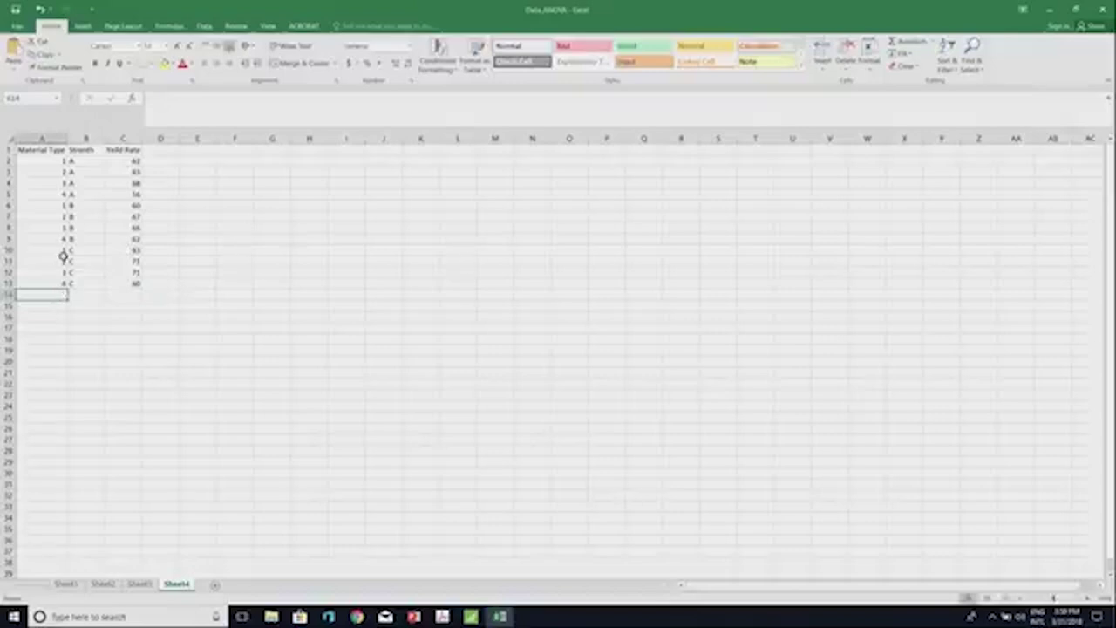
drag(62, 253, 57, 293)
key(ctrl+c)
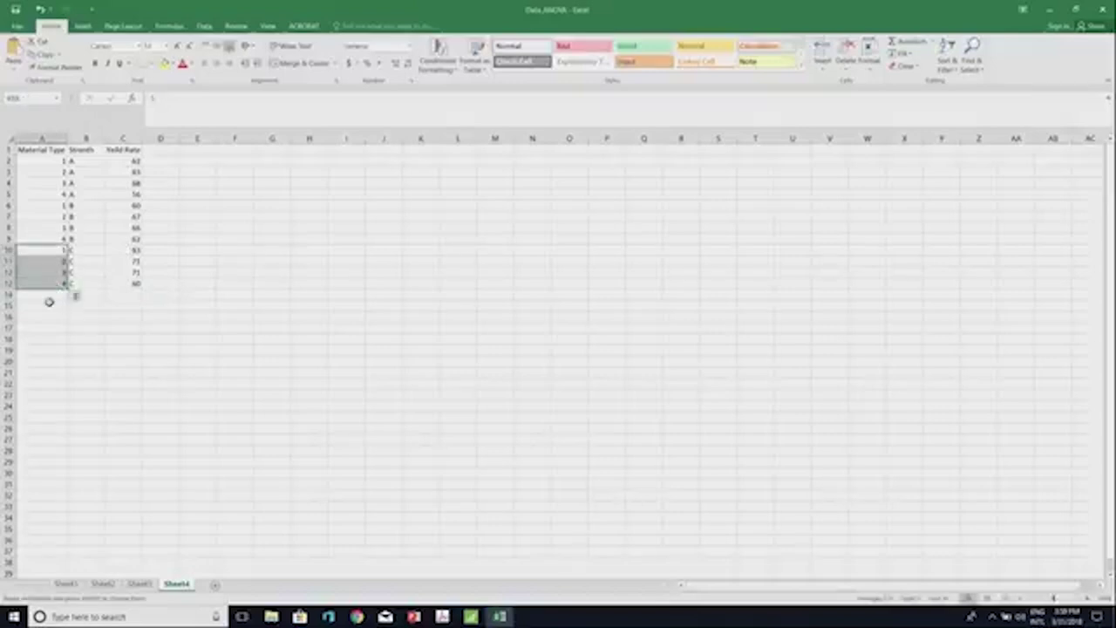
click(49, 294)
key(ctrl+v)
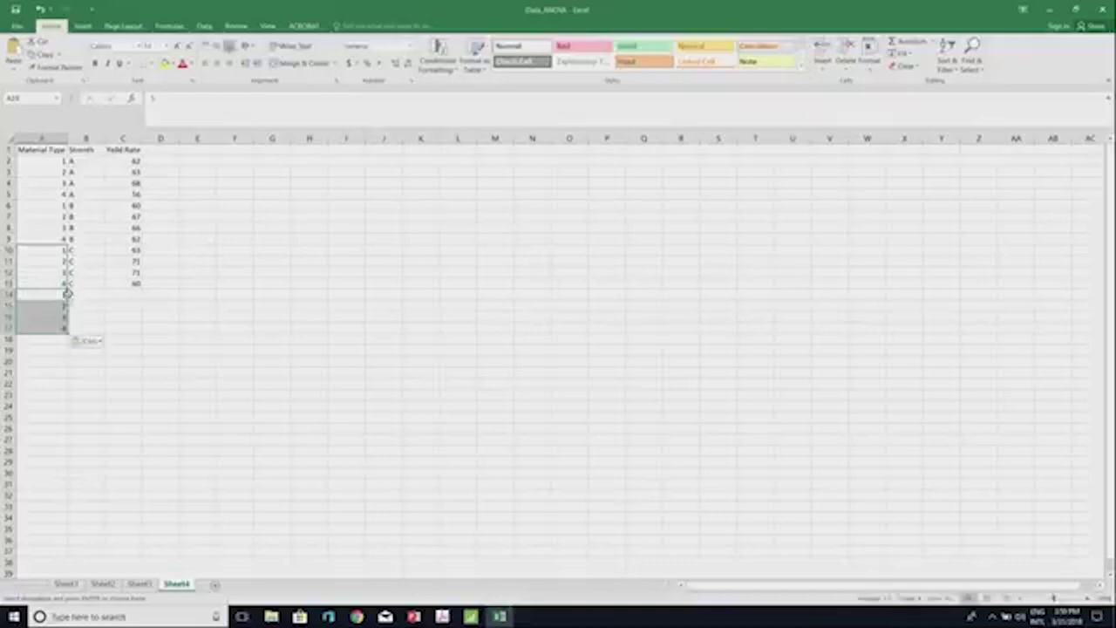
- Fill the strength column with D for the fourth set of material types in cells B14 through B17
click(80, 295)
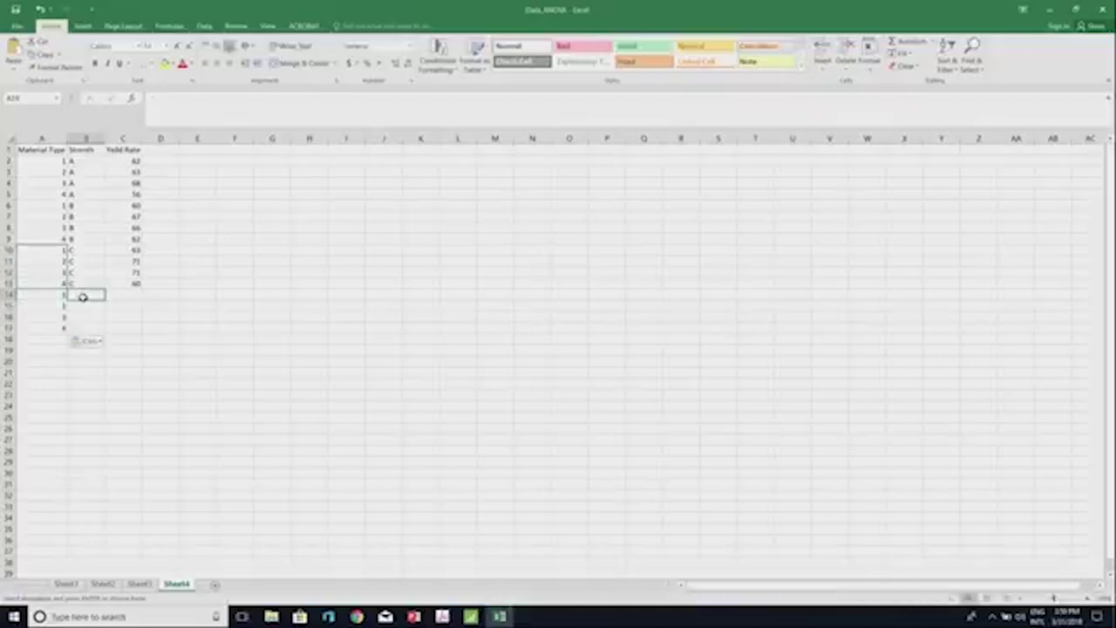
text(D)
key(Return)
text(D)
key(Return)
text(D)
key(Return)
text(D)
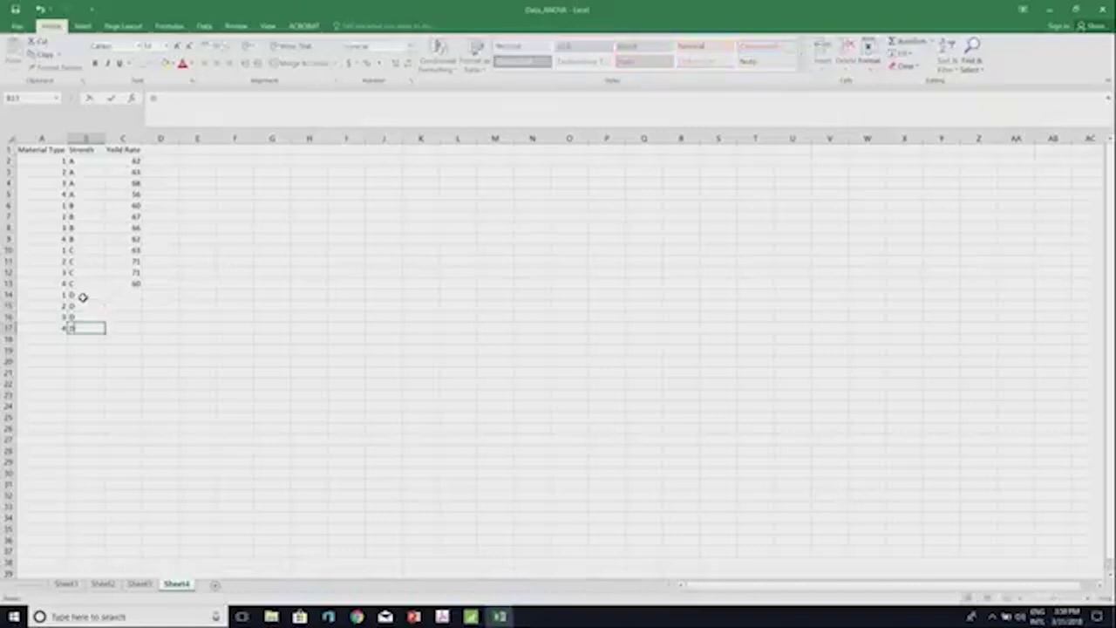
- Enter the block D yield rates 59, 64, 67 and 61 in cells C14 through C17
click(130, 295)
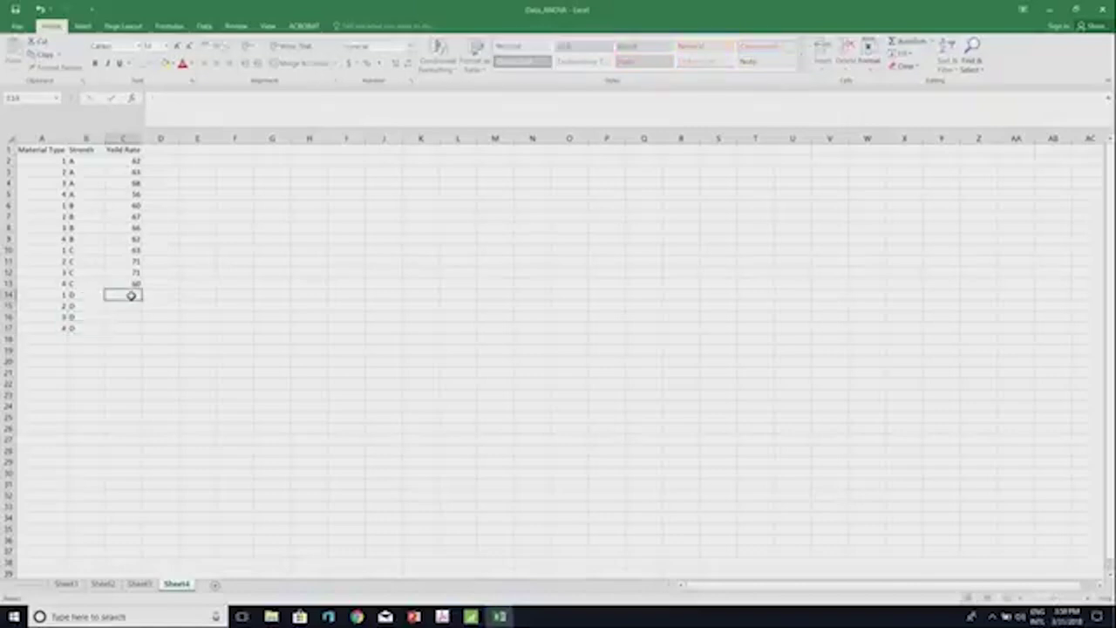
text(59)
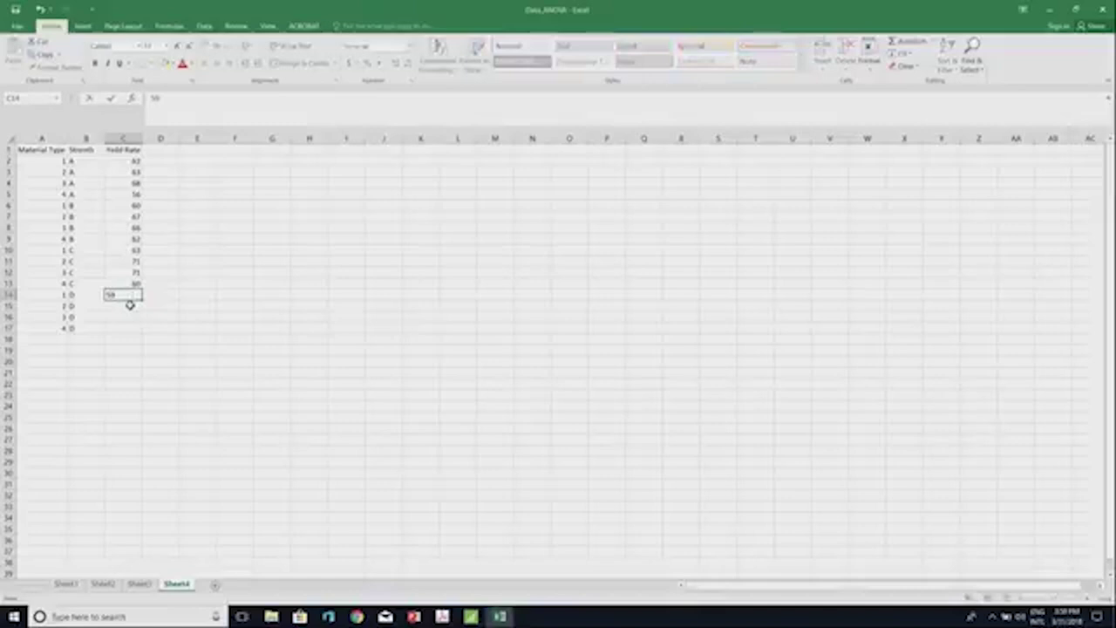
click(129, 305)
text(64)
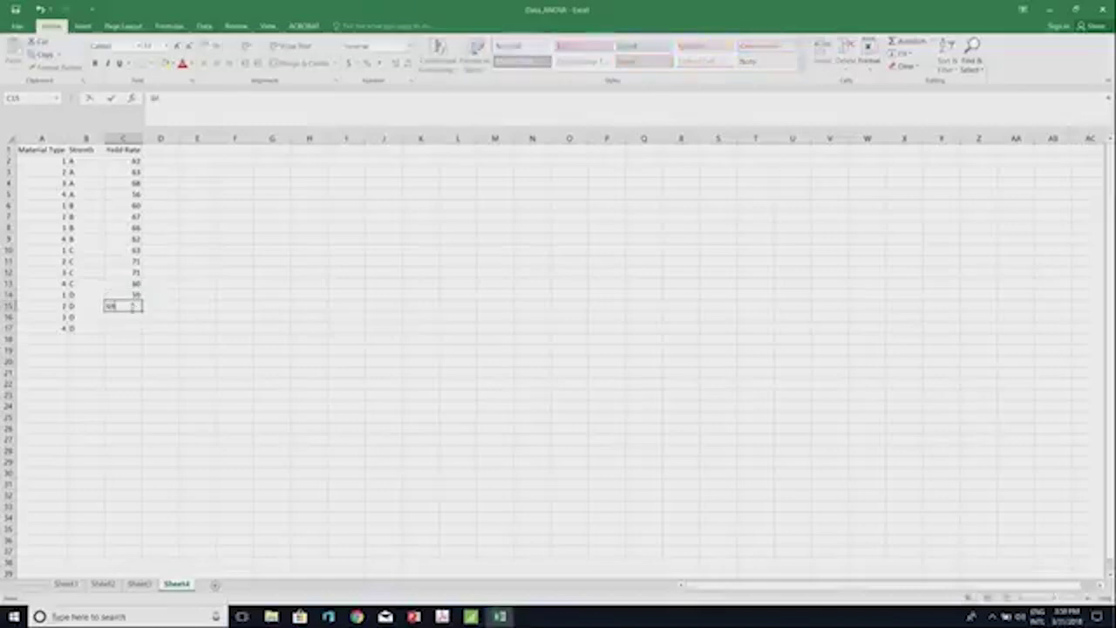
click(118, 316)
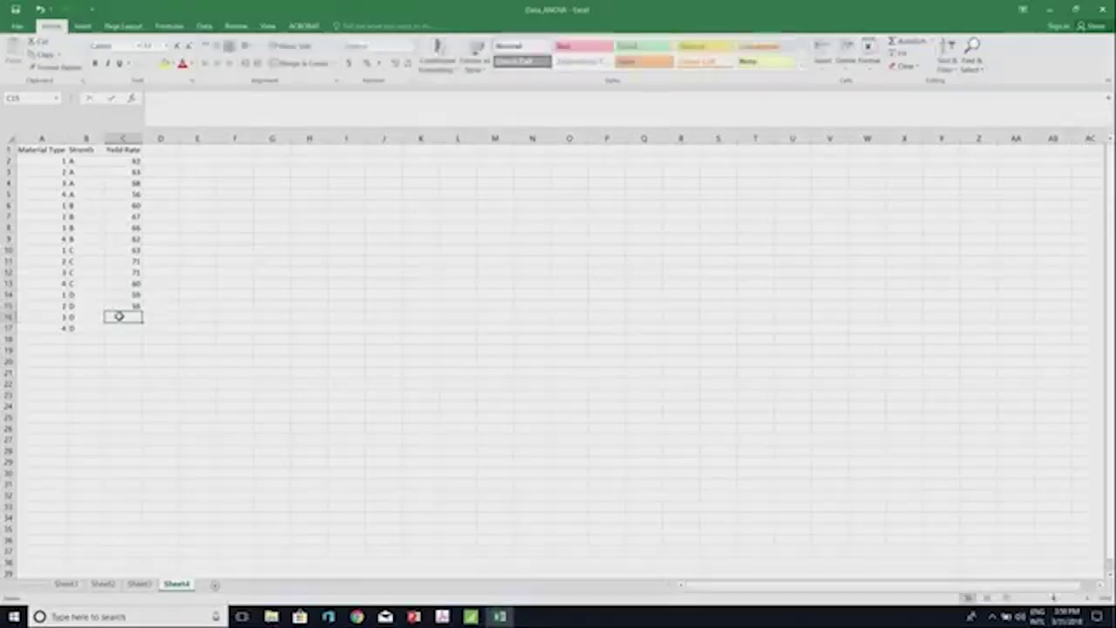
text(67)
click(124, 326)
text(65)
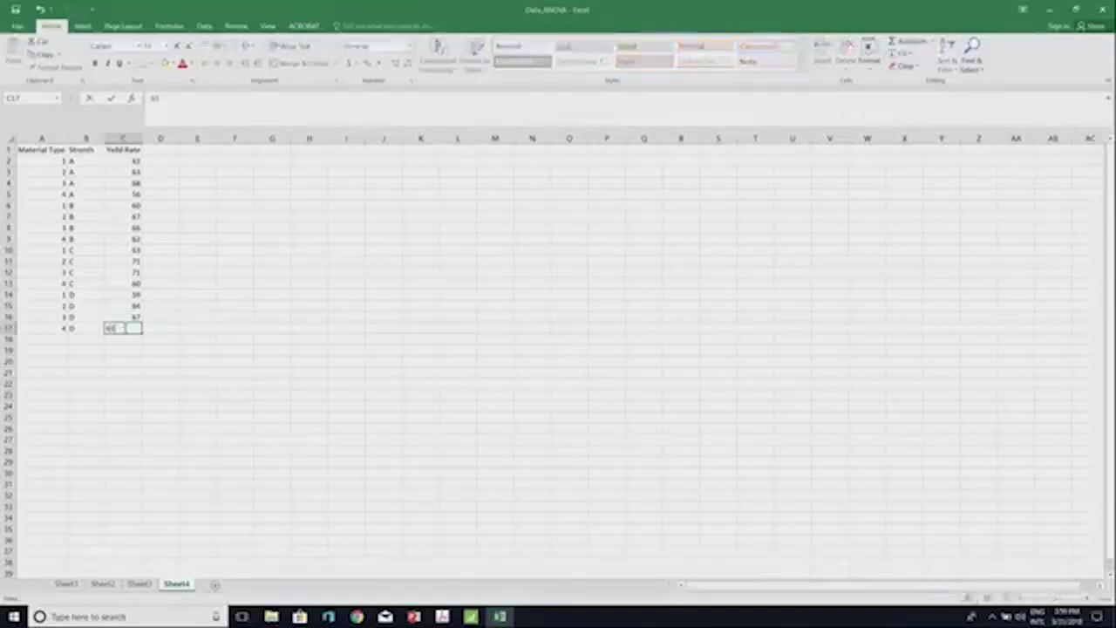
- Enter the fifth set of material types 1, 2, 3 and 4 in cells A18 through A21
click(63, 338)
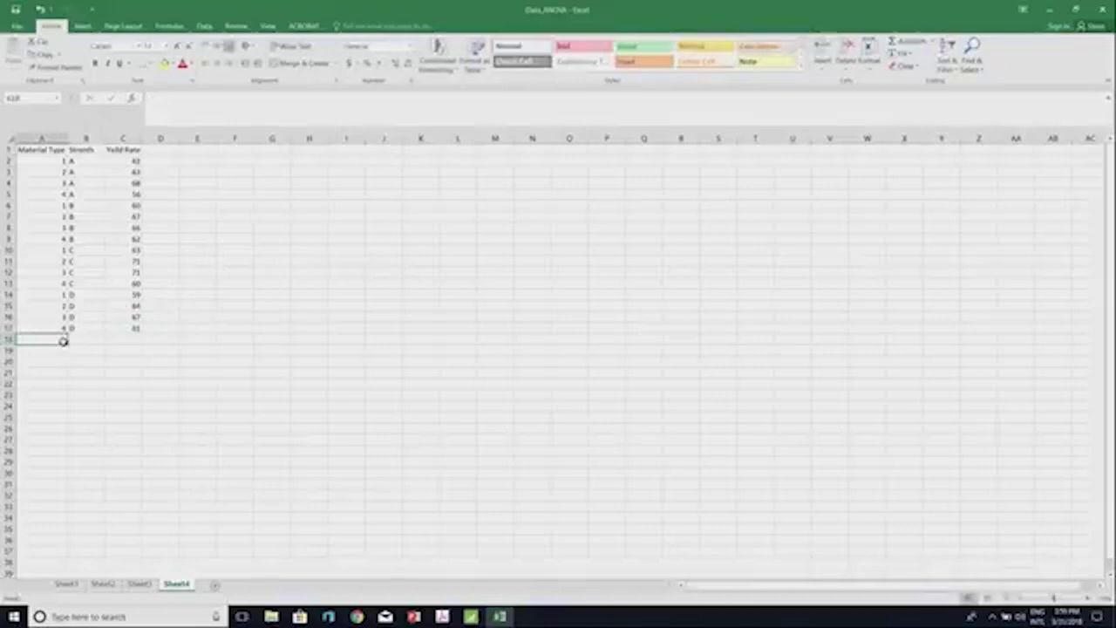
text(1)
key(Return)
text(2)
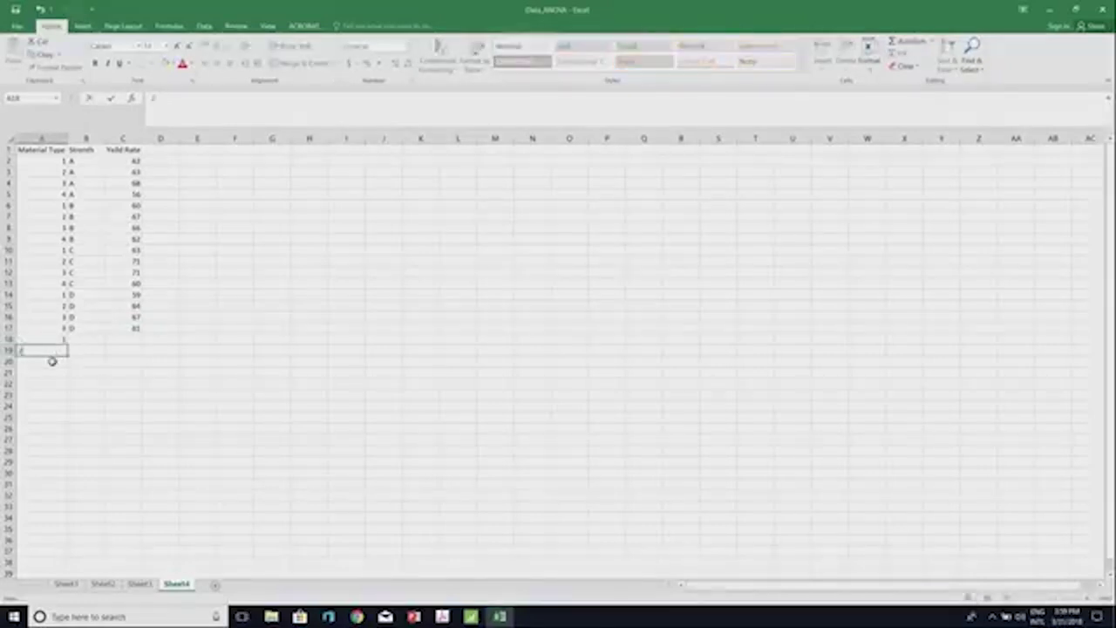
key(Return)
text(3)
key(Return)
text(4)
- Fill the strength column with E for the fifth set of material types in cells B18 through B21
click(85, 339)
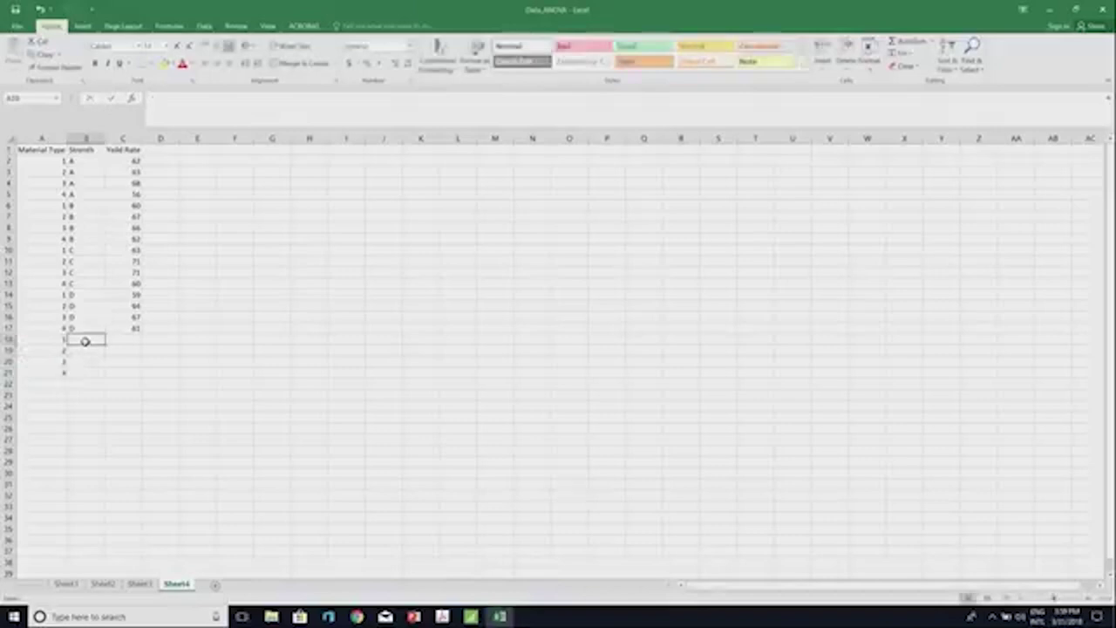
text(E)
key(Return)
text(E)
key(Return)
text(E)
key(Return)
text(E)
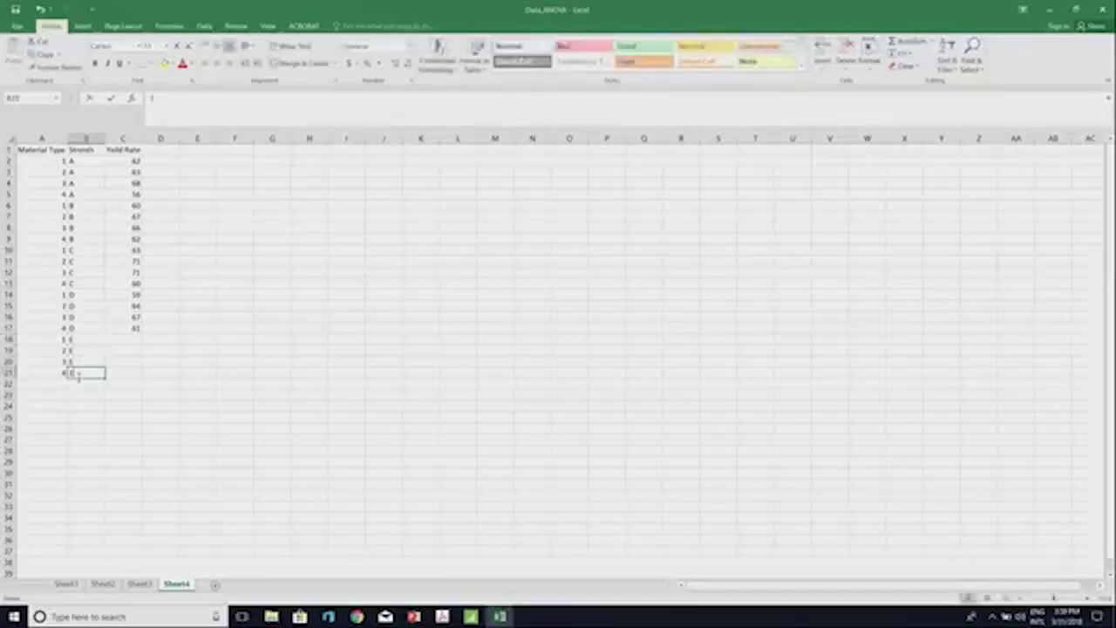
- Enter the block E yield rates 63, 65, 68 and 63 in cells C18 through C21
click(132, 341)
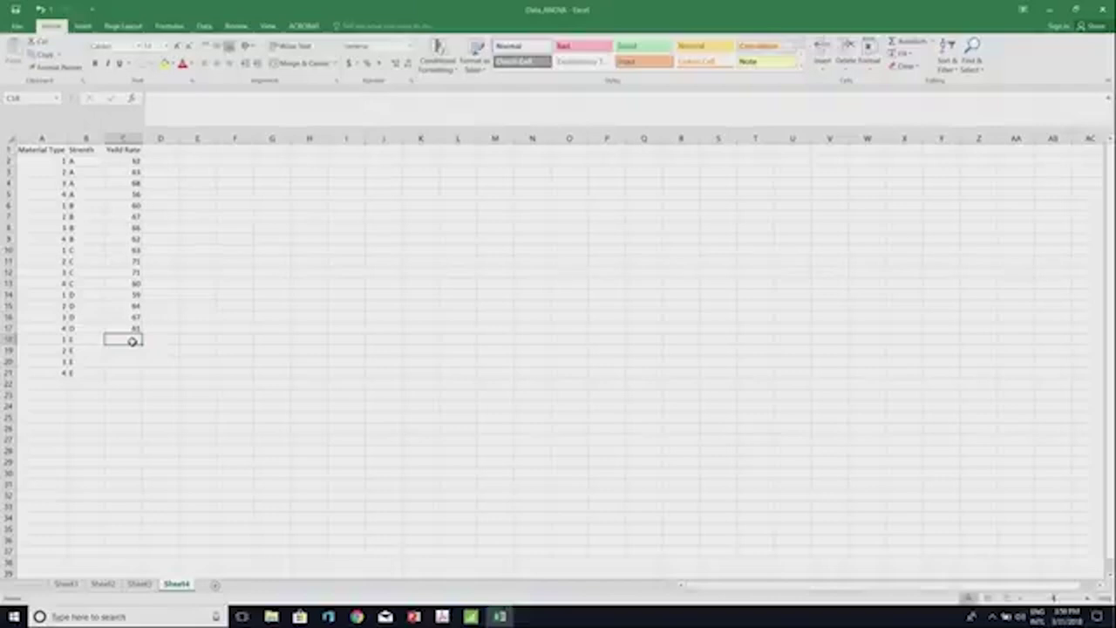
text(63)
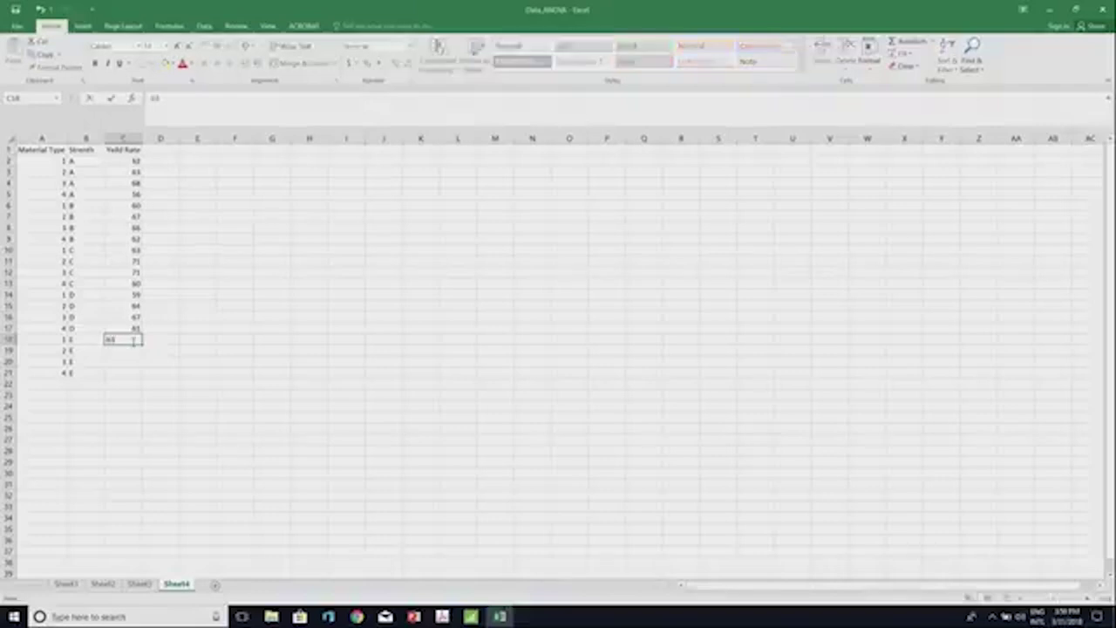
key(Return)
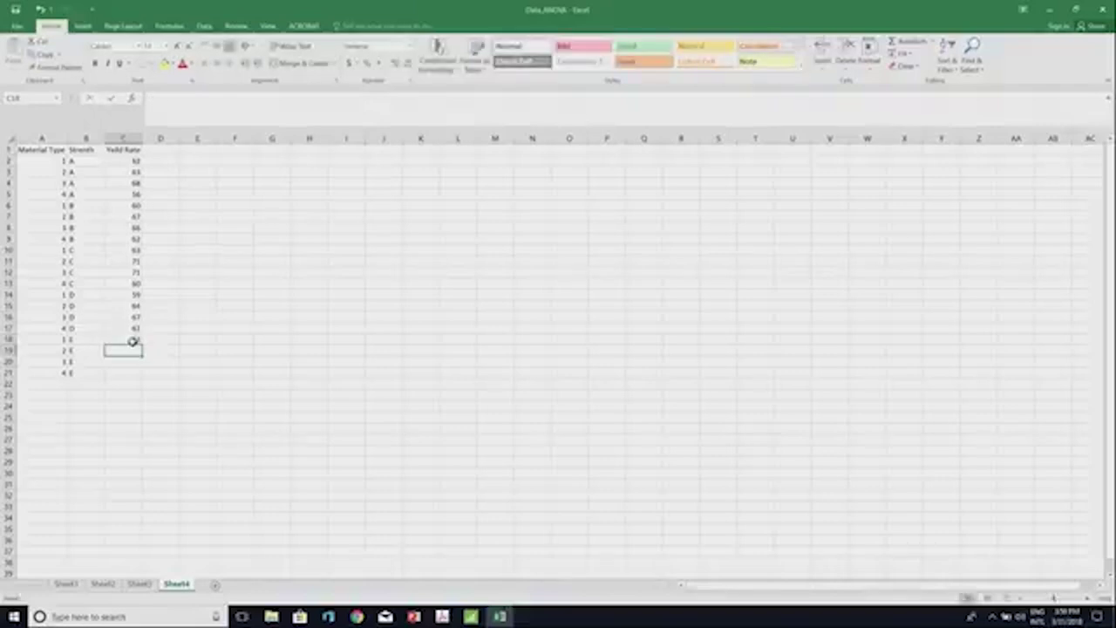
text(65)
key(Return)
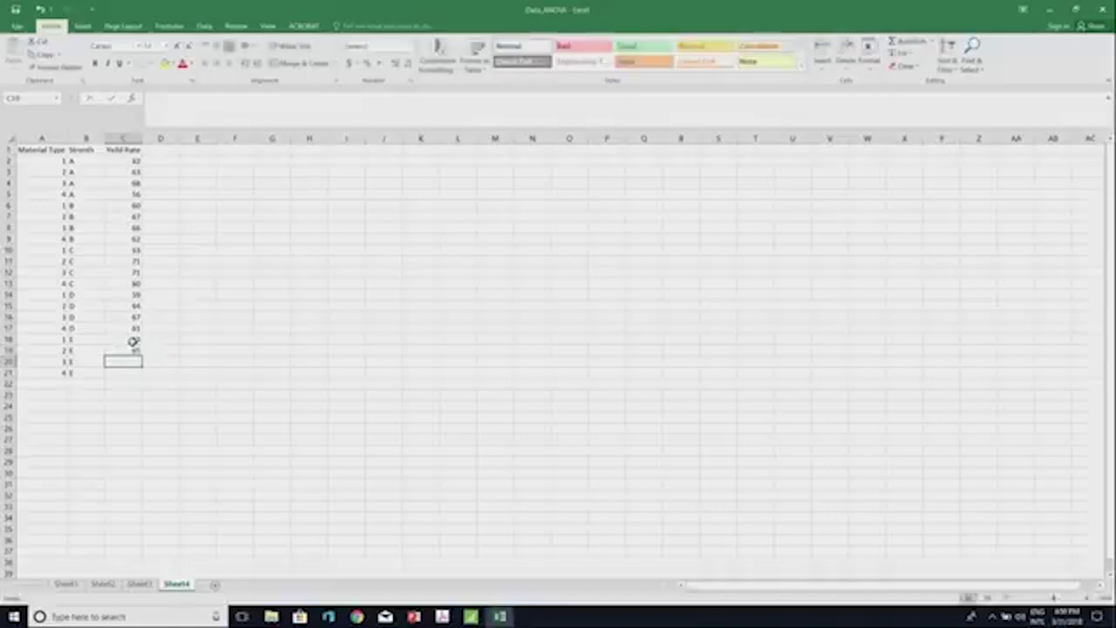
text(68)
key(Return)
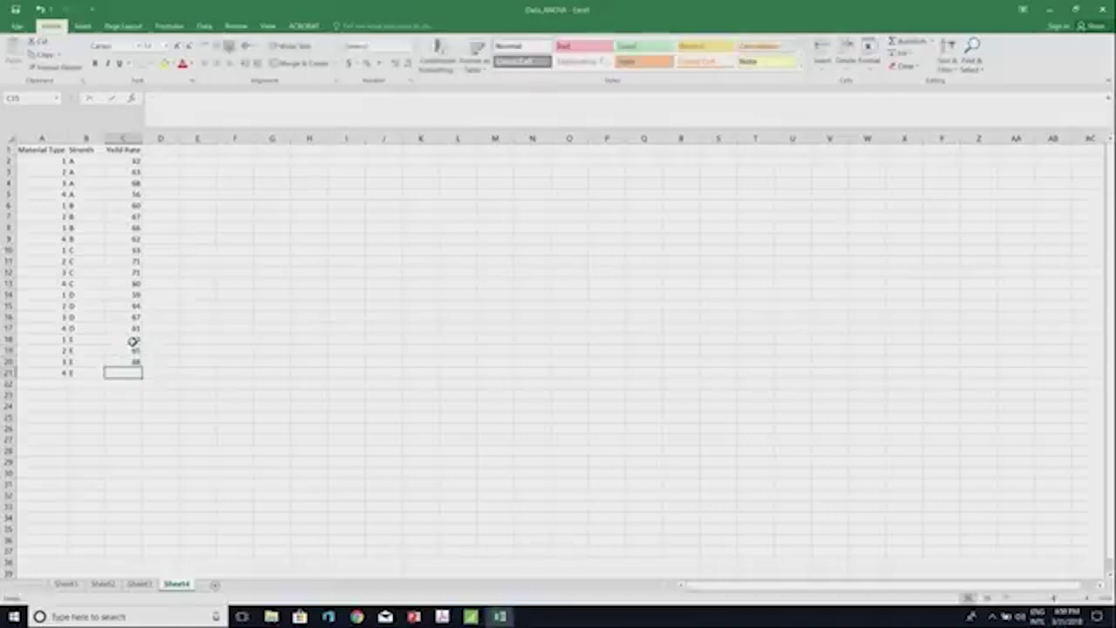
text(63)
key(Return)
- Enter the sixth set of material types 1, 2, 3 and 4 in cells A22 through A25
click(63, 384)
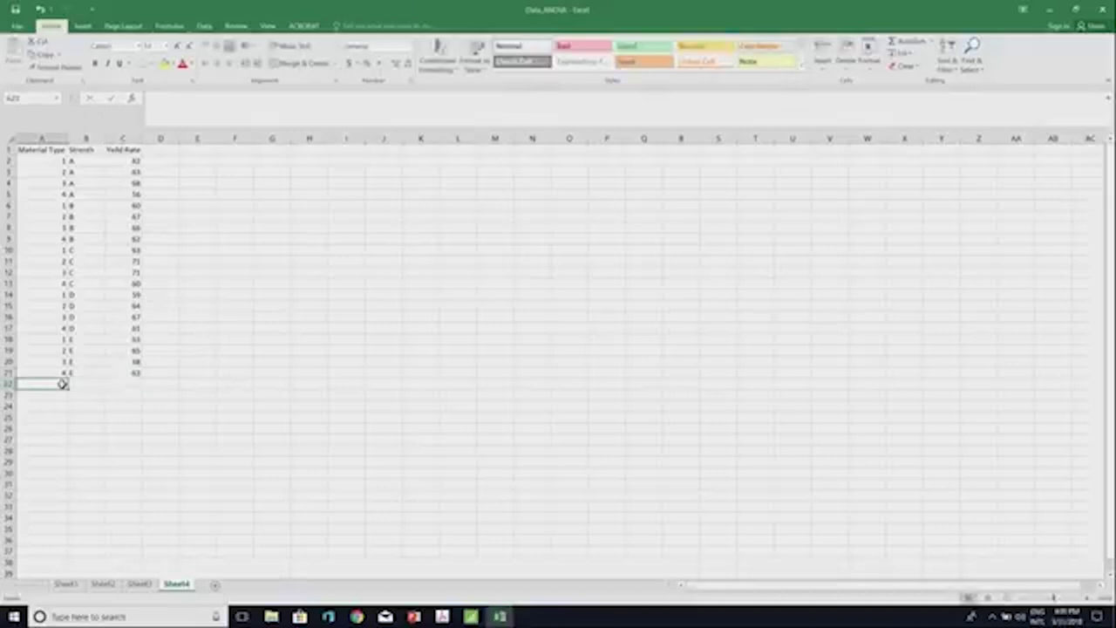
text(1)
click(58, 396)
text(2)
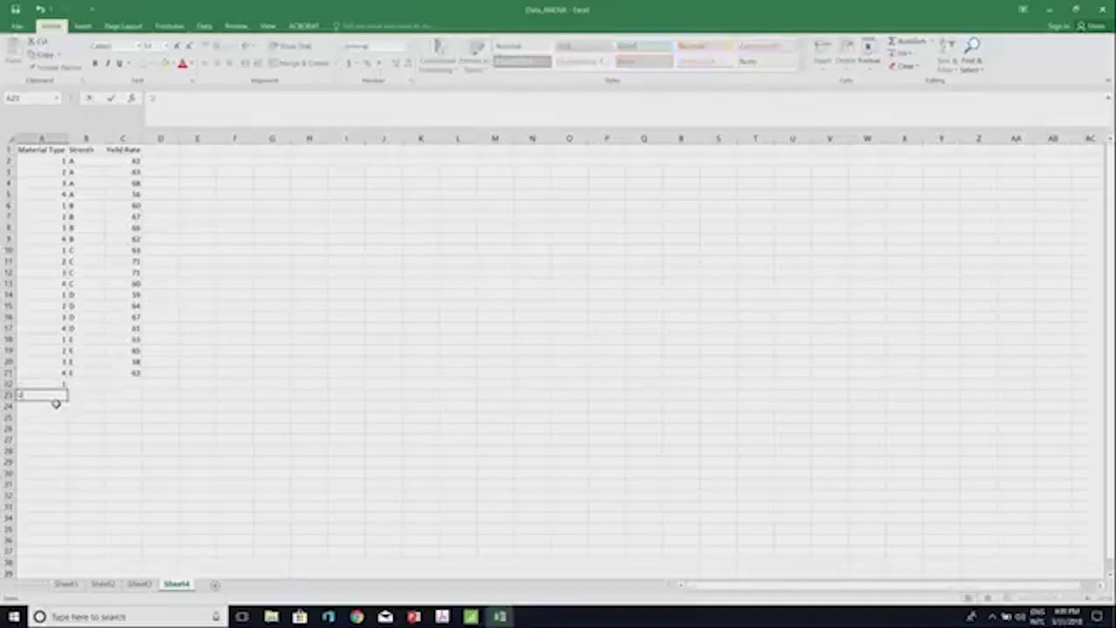
click(55, 406)
text(3)
click(54, 418)
text(4)
- Fill the strength column with F for the sixth set of material types in cells B22 through B25
click(83, 384)
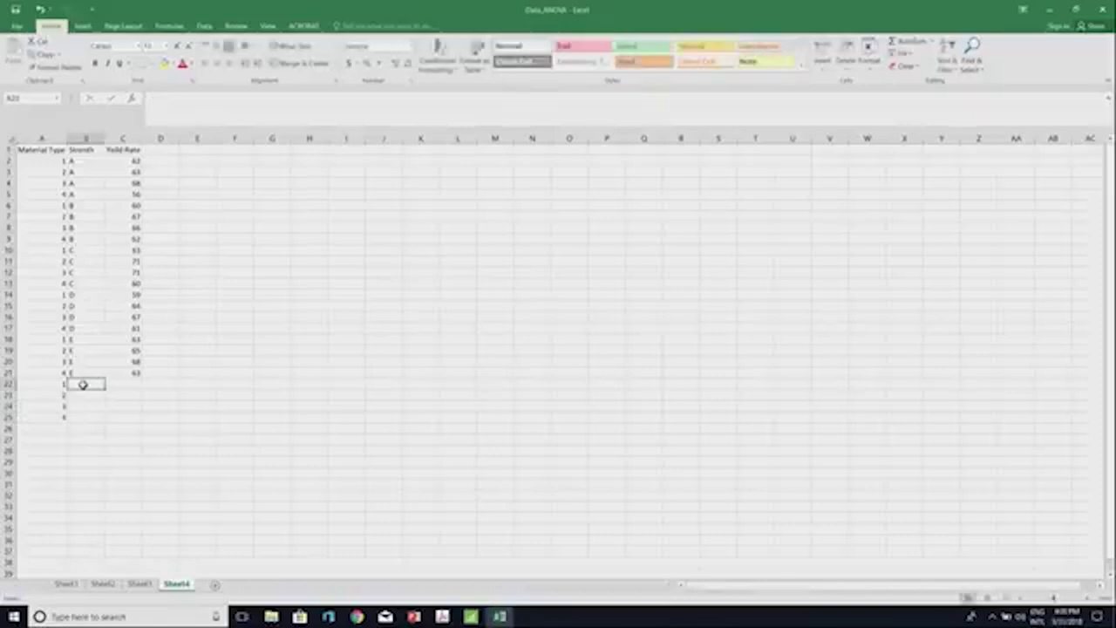
text(F)
key(Return)
text(F)
key(Return)
text(F)
key(Return)
text(F)
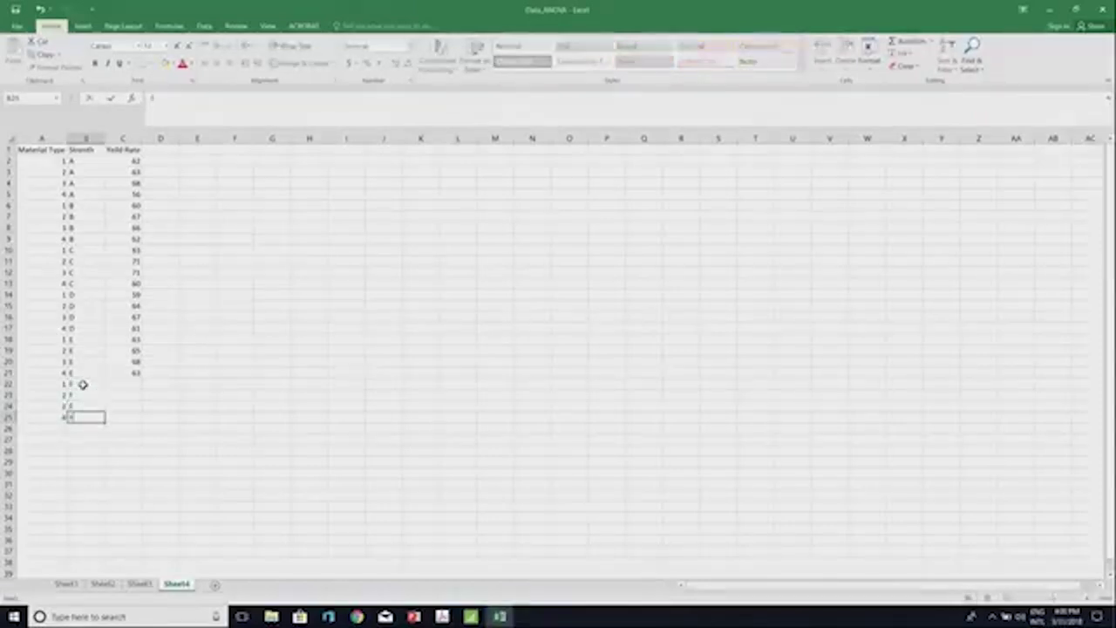
- Enter the block F yield rates 59, 66, 68 and 64 in cells C22 through C25
click(116, 383)
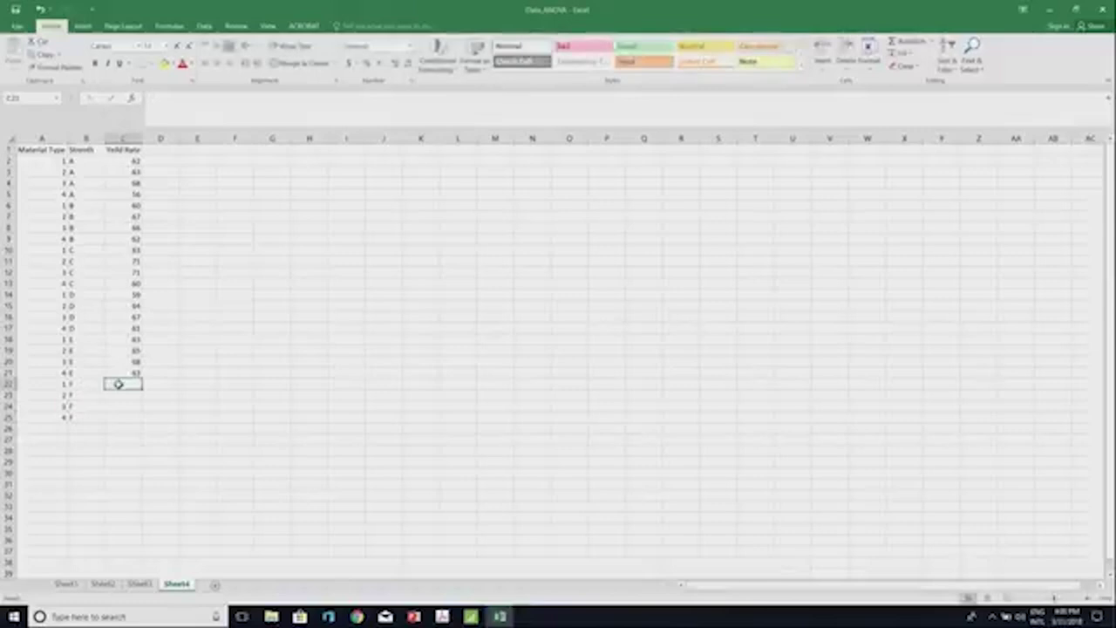
text(9)
key(Return)
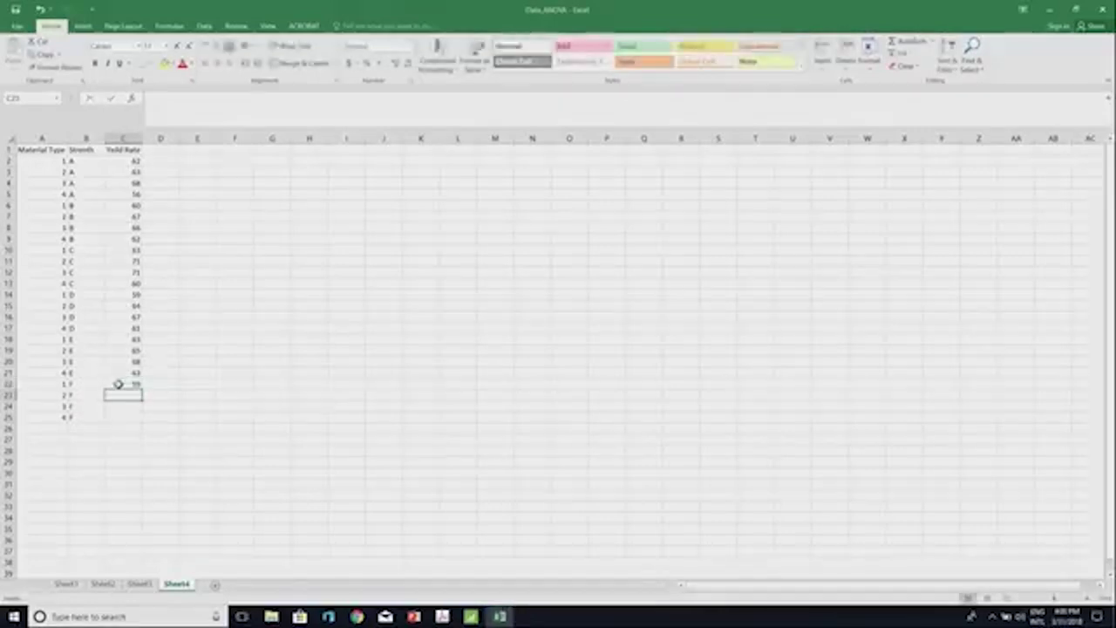
text(66)
key(Return)
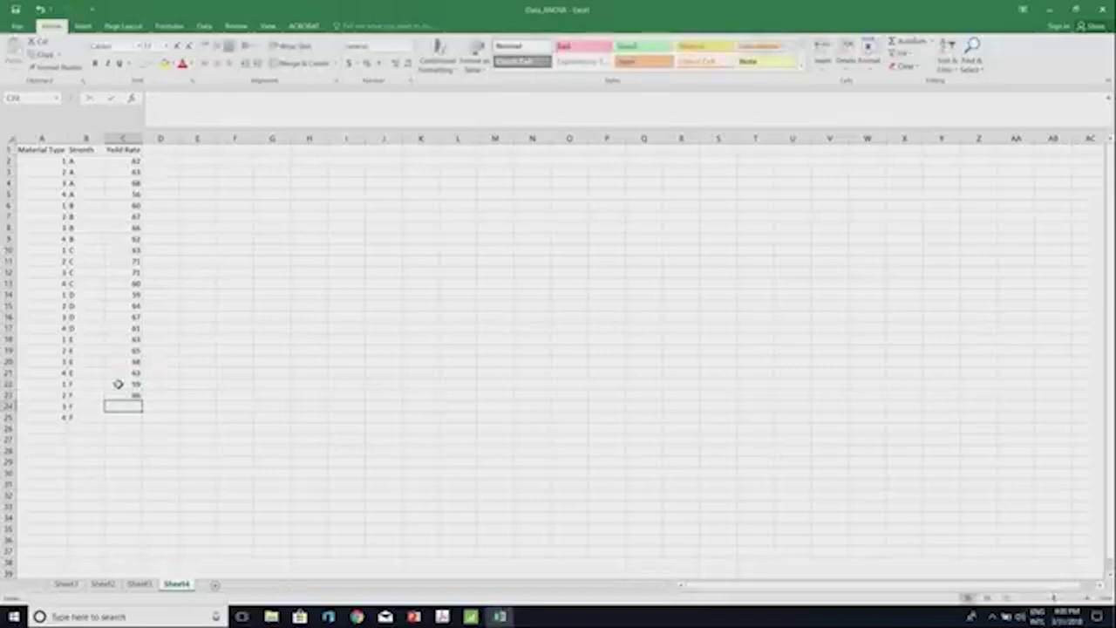
text(68)
key(Return)
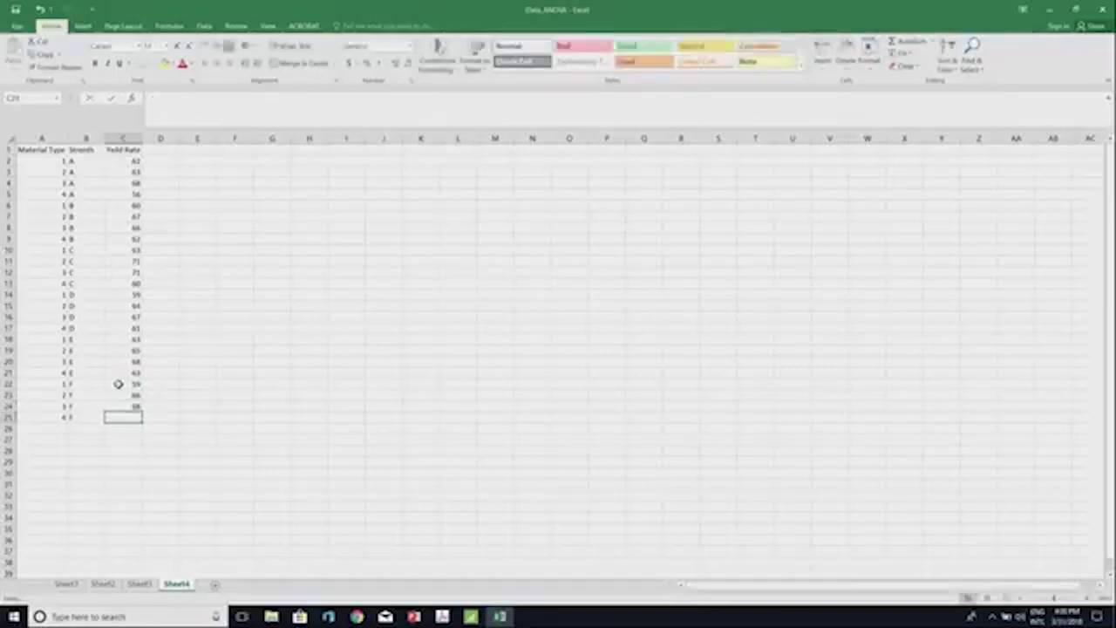
text(68)
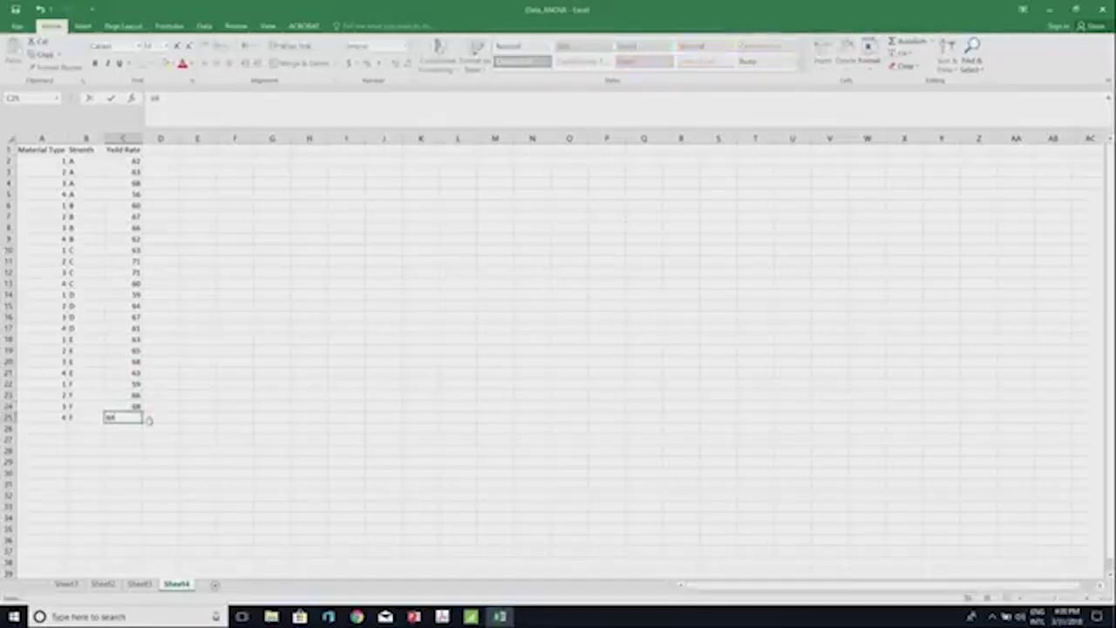
- Copy the whole data table with its headers, cells A1 through C25 on Sheet4
click(197, 445)
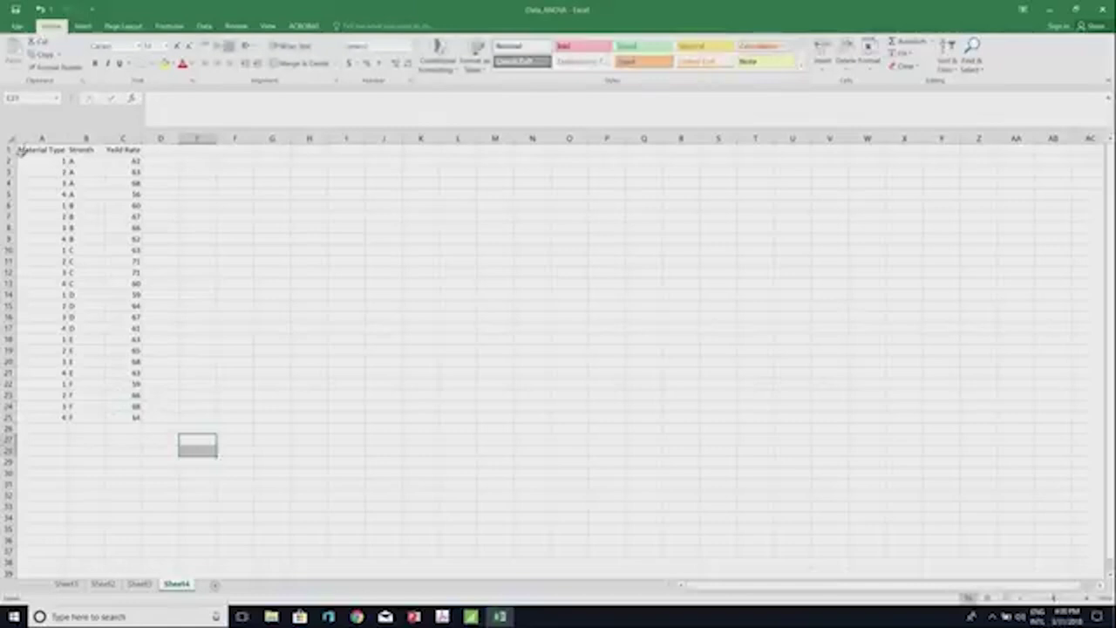
drag(25, 149, 132, 419)
right_click(131, 384)
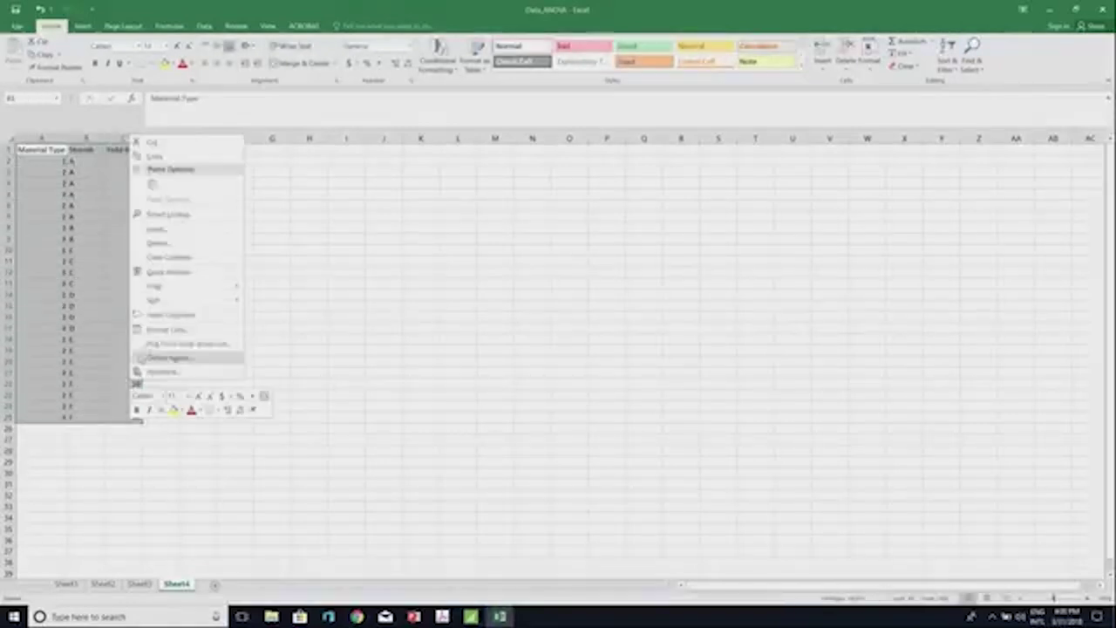
click(153, 155)
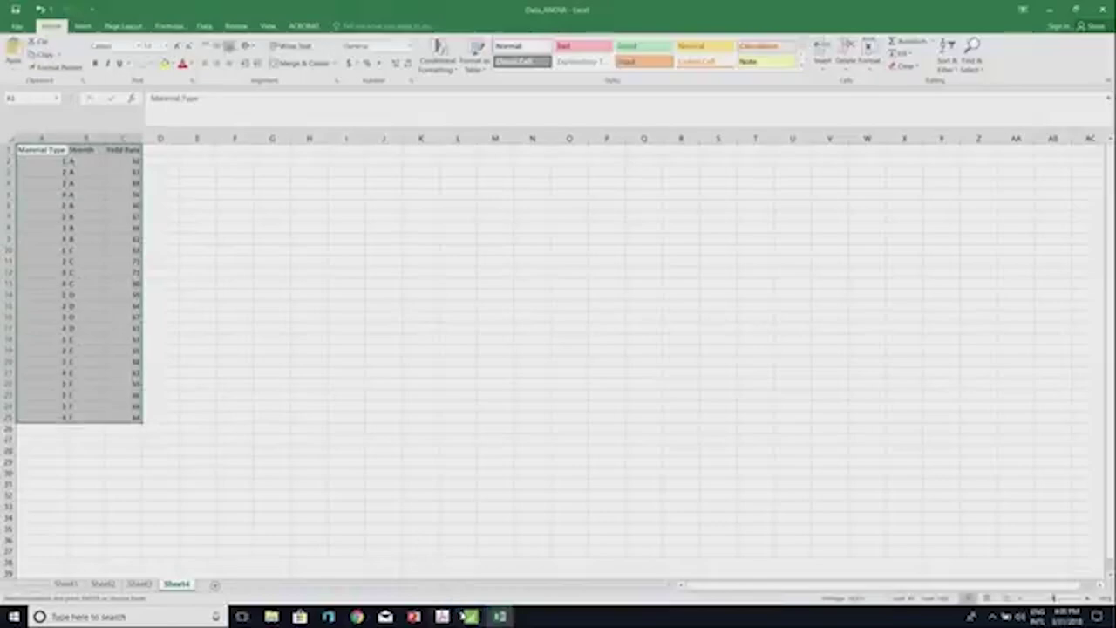
- Switch to Minitab and paste the copied table into the empty worksheet, starting at the name cell of column C1
click(470, 616)
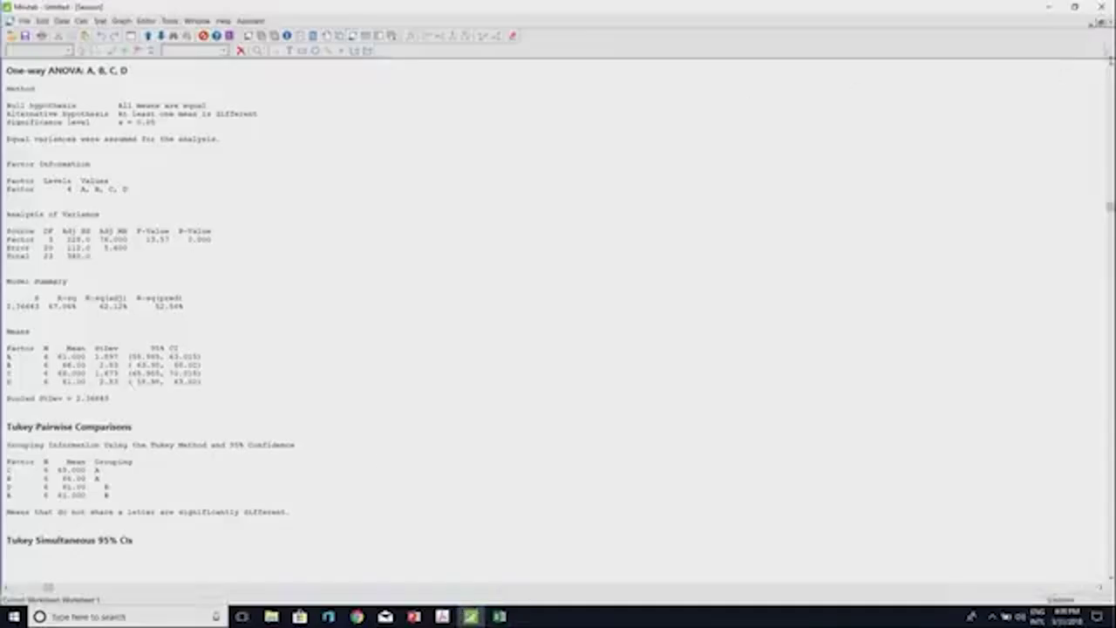
click(1101, 24)
click(43, 345)
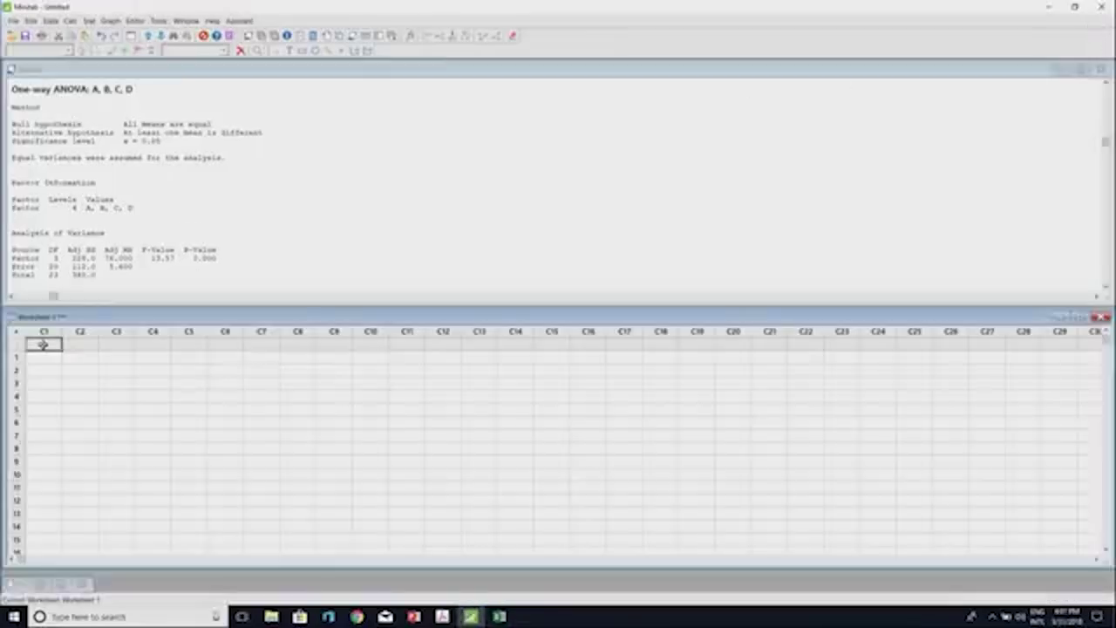
text(Material Type	Strength	Yield Rate 1	A	62 2	A	63 3	A	68 4	A	56 1	B	60 2	B	67 3	B	66 4	B	62 1	C	63 2	C	71 3	C	71 4	C	60 1	D	59 2	D	64 3	D	67 4	D	61)
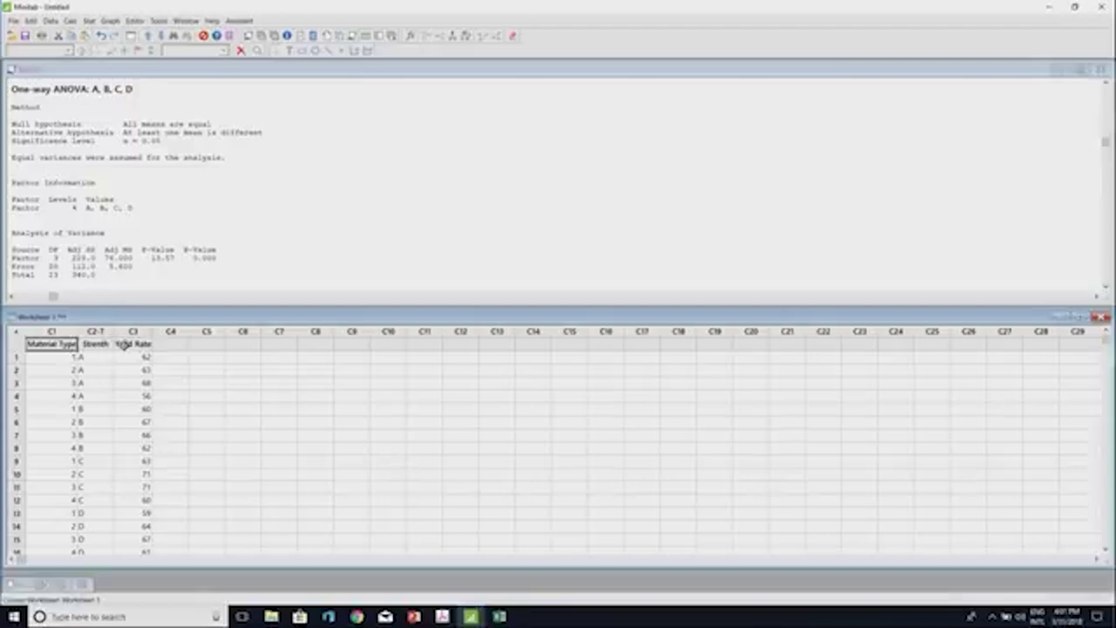
- Start Fit General Linear Model from the ANOVA commands and assign Yeild Rate as the response
click(89, 21)
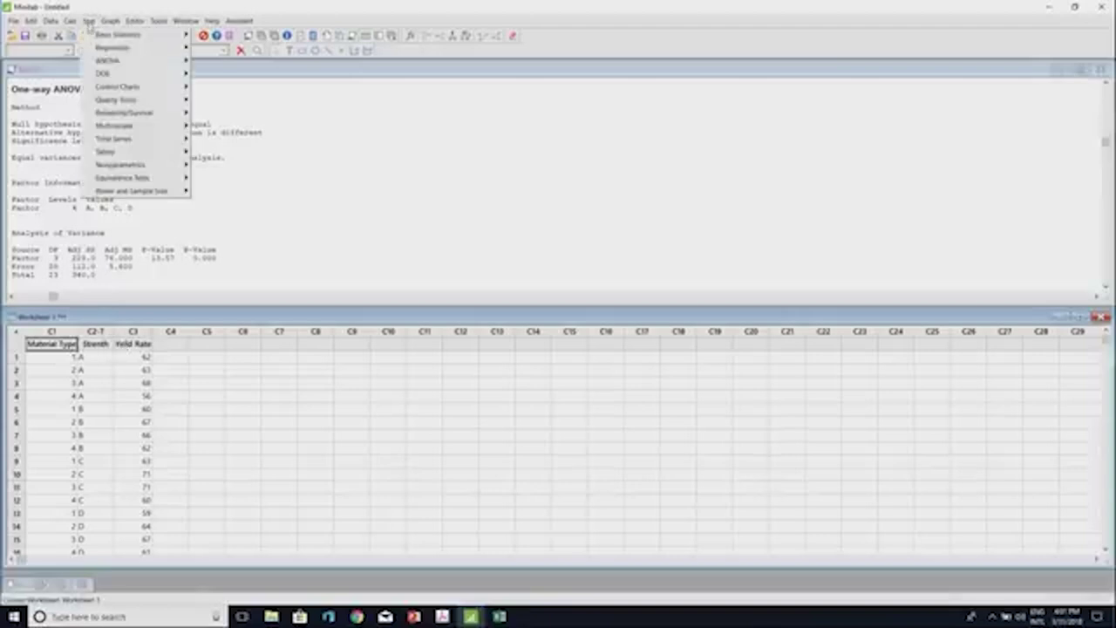
mouse_move(113, 76)
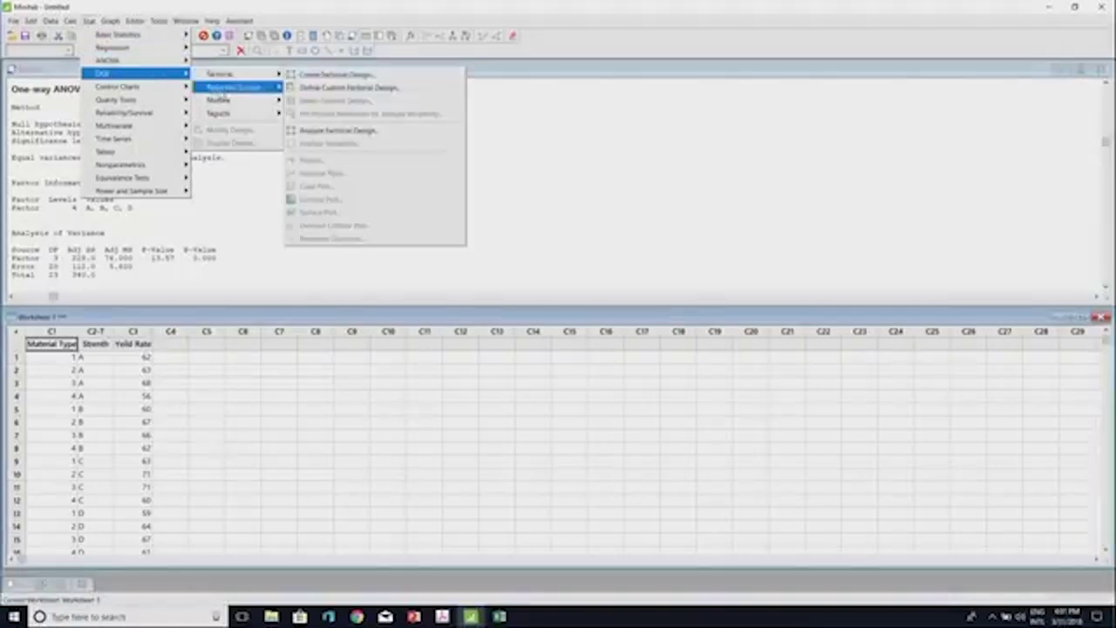
mouse_move(161, 65)
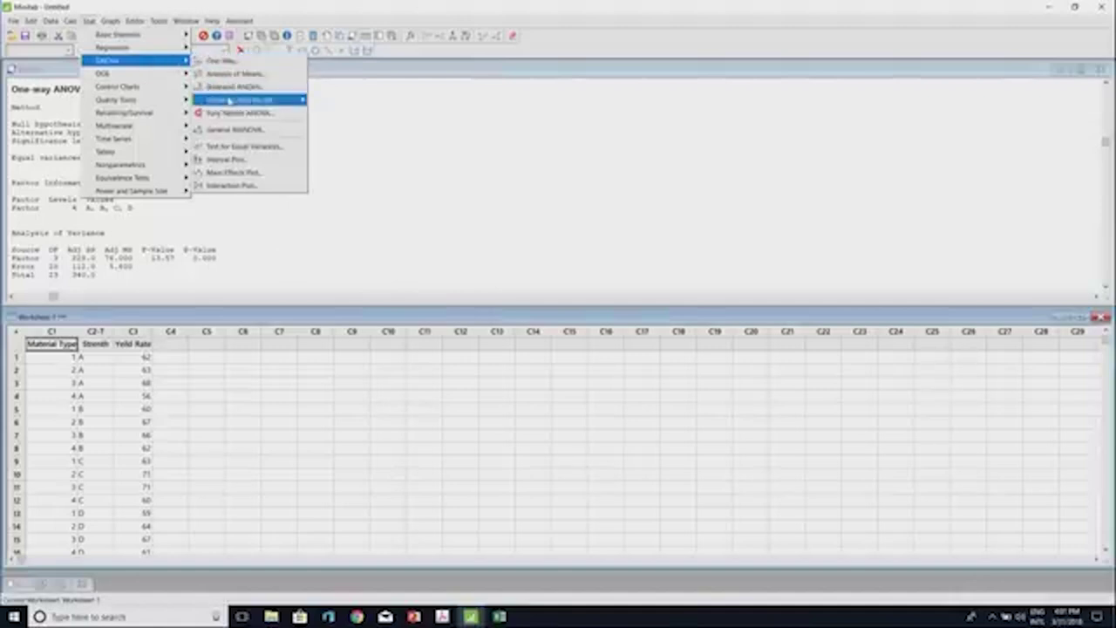
mouse_move(228, 104)
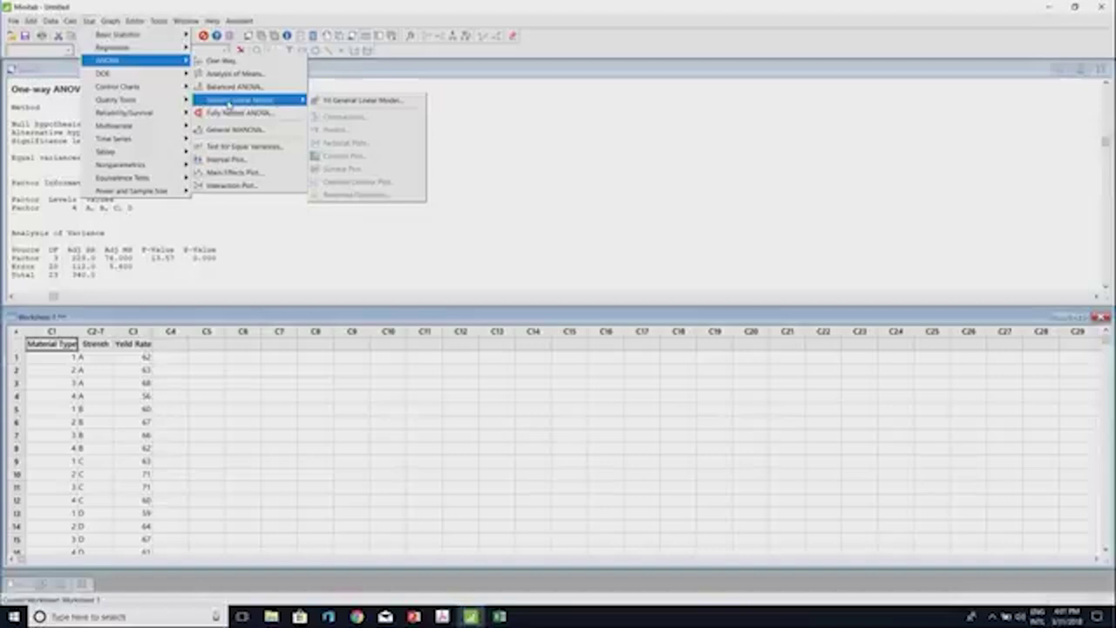
click(355, 103)
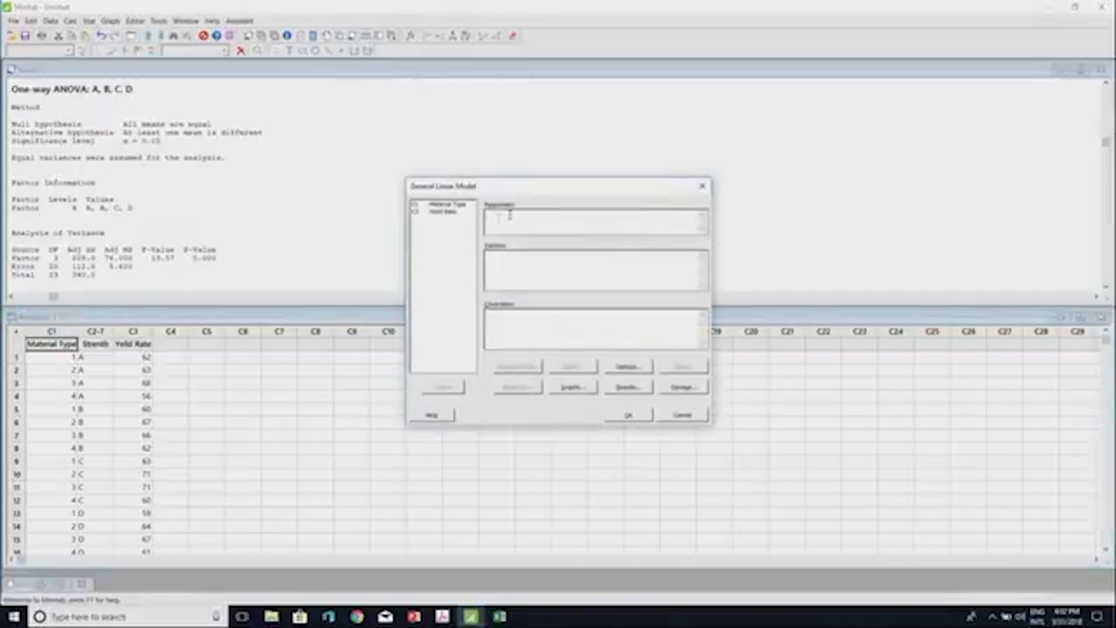
click(458, 213)
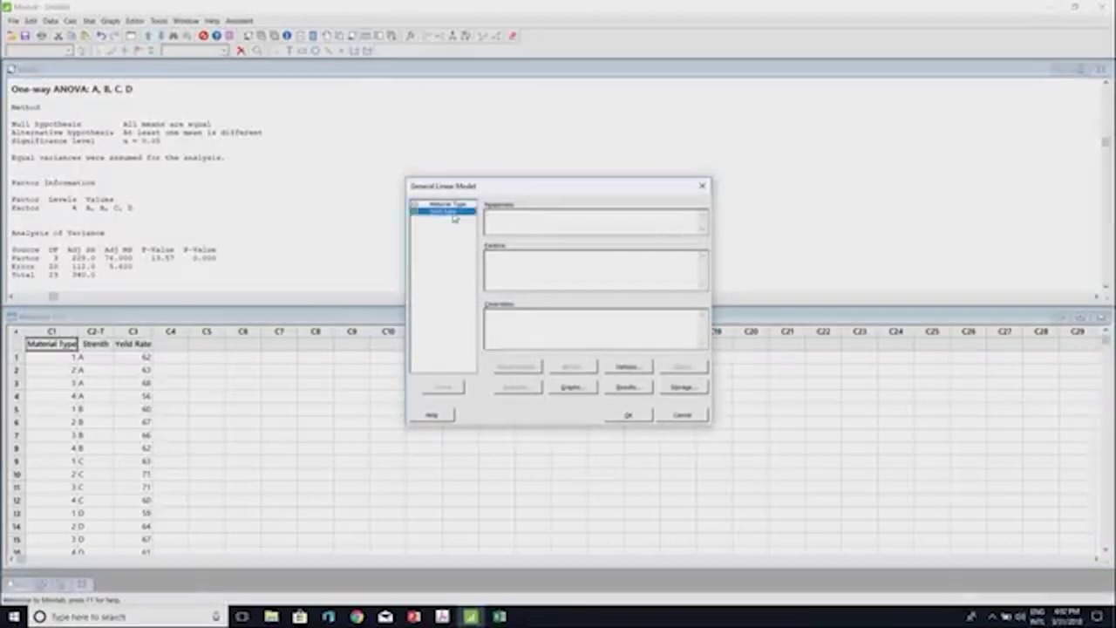
click(441, 389)
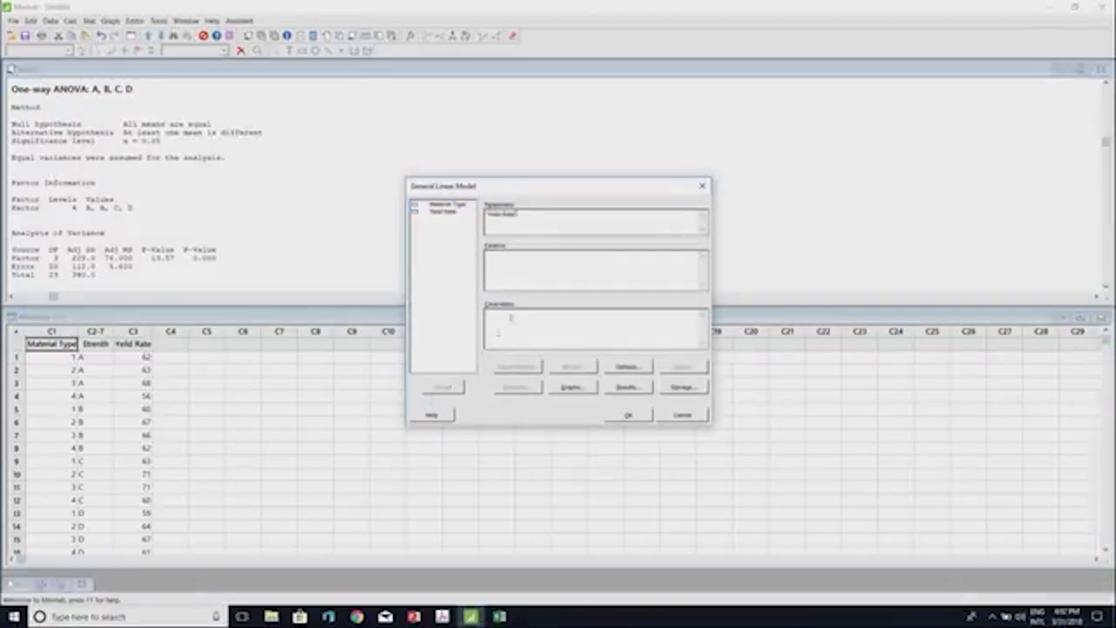
- Add Material Type and Strenth as the factors of the general linear model
click(515, 274)
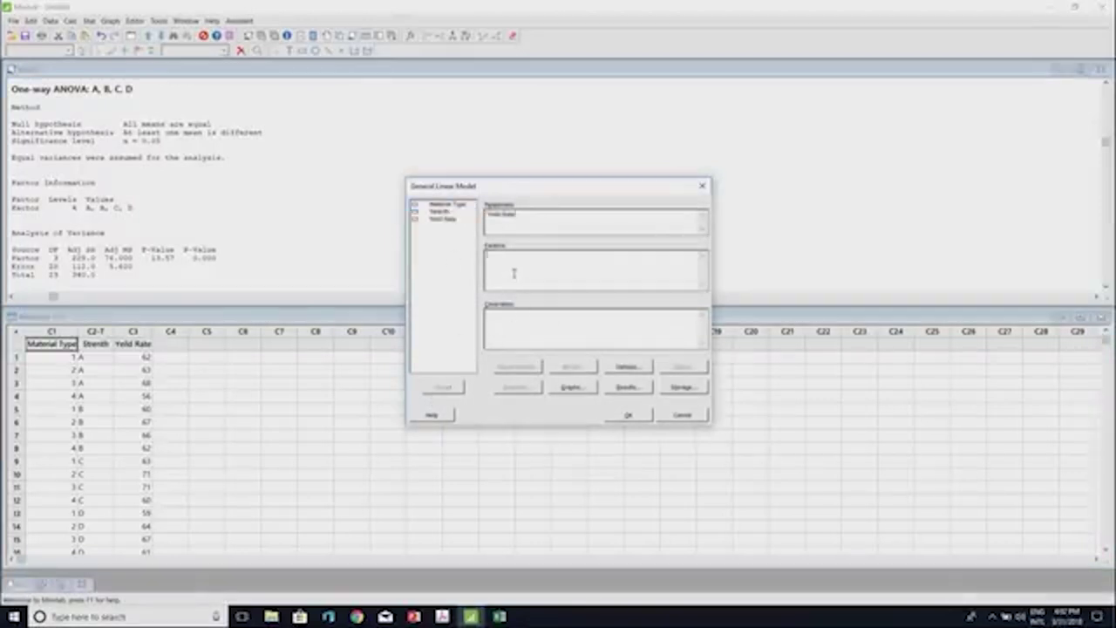
click(449, 206)
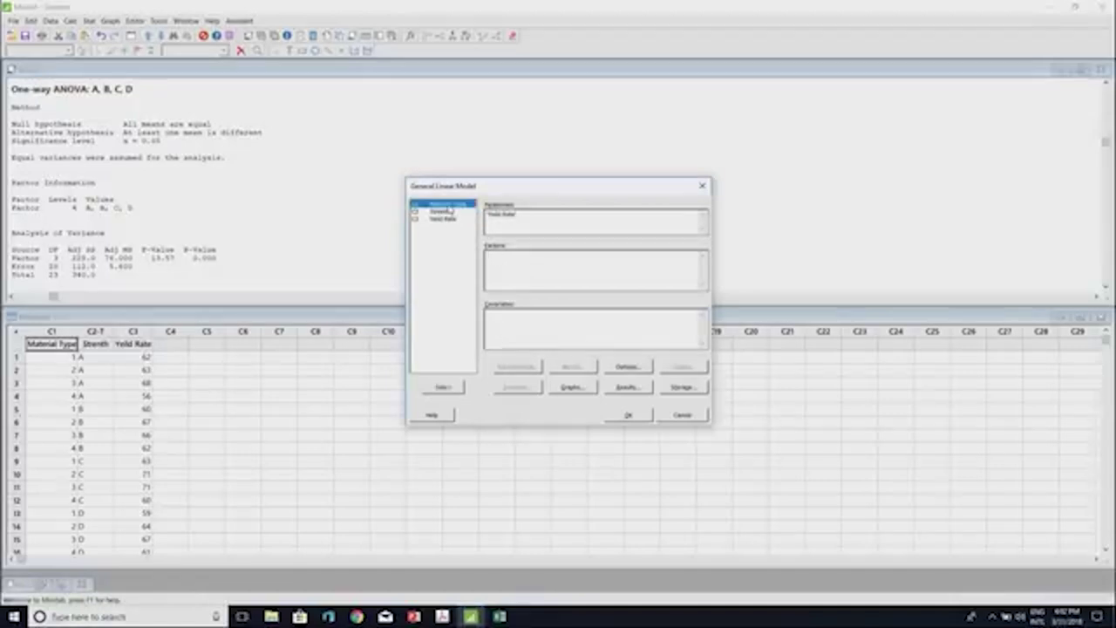
click(440, 388)
click(436, 213)
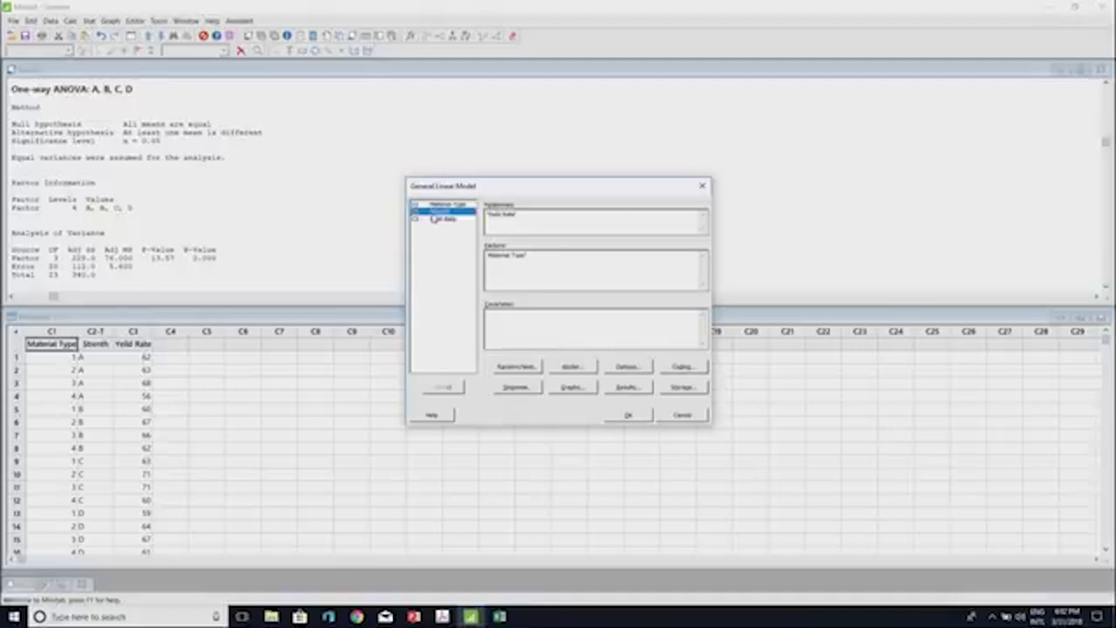
click(441, 389)
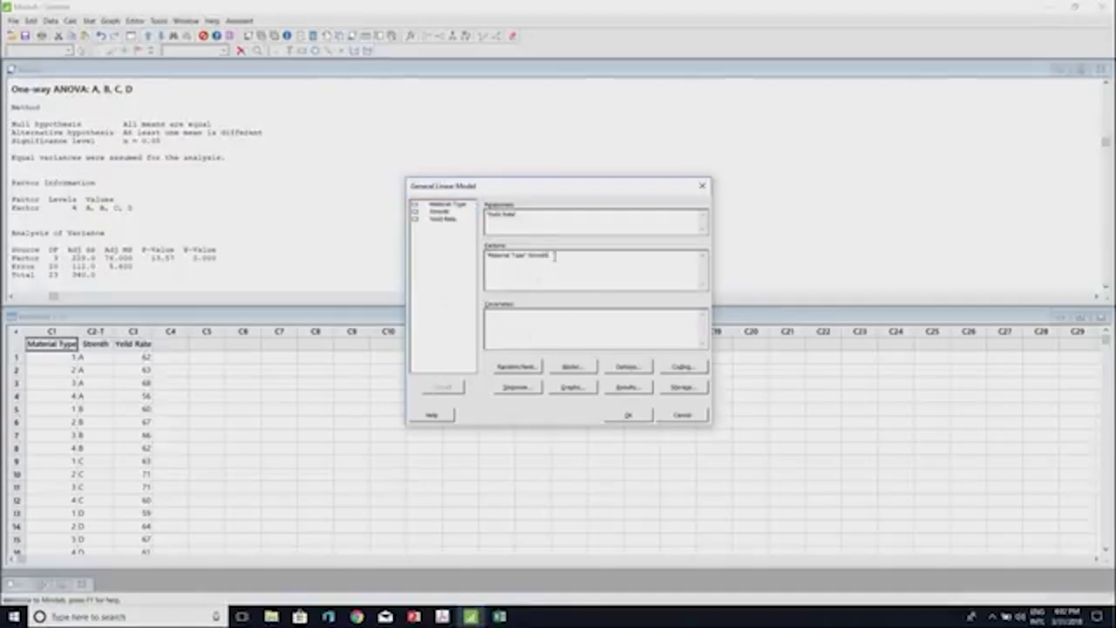
- Review the general linear model's random/nest, model term and option settings, keeping the defaults
click(518, 368)
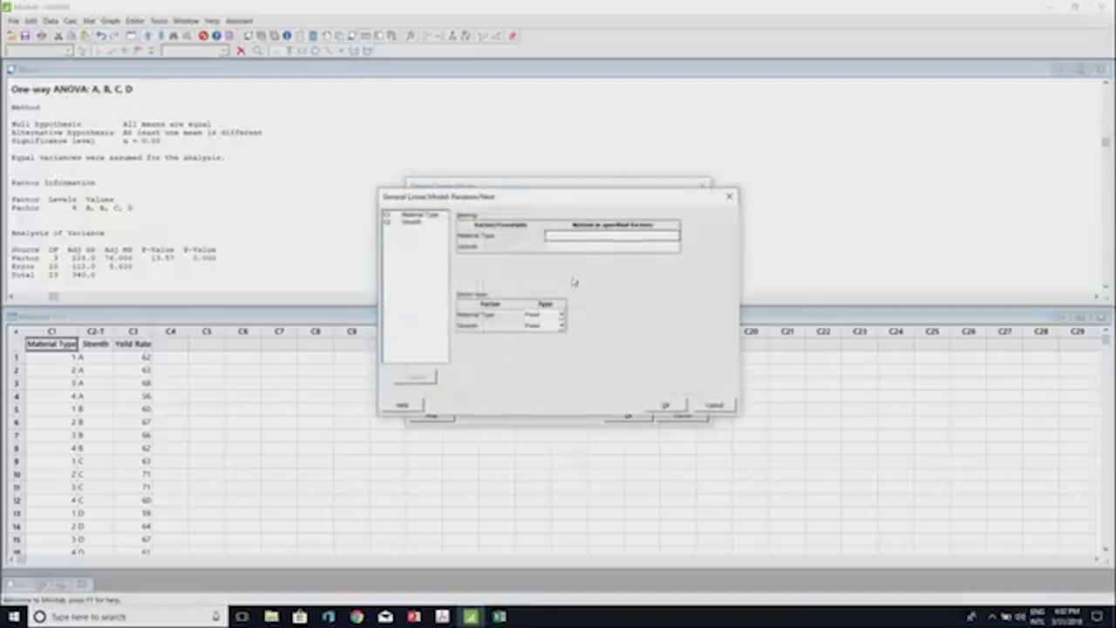
click(663, 406)
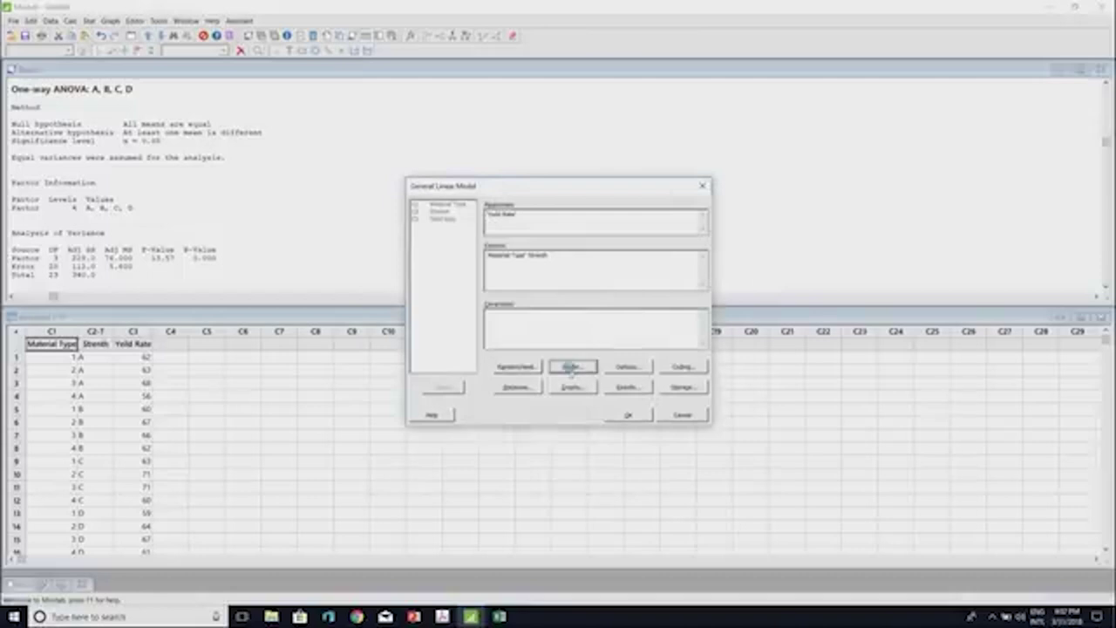
click(573, 367)
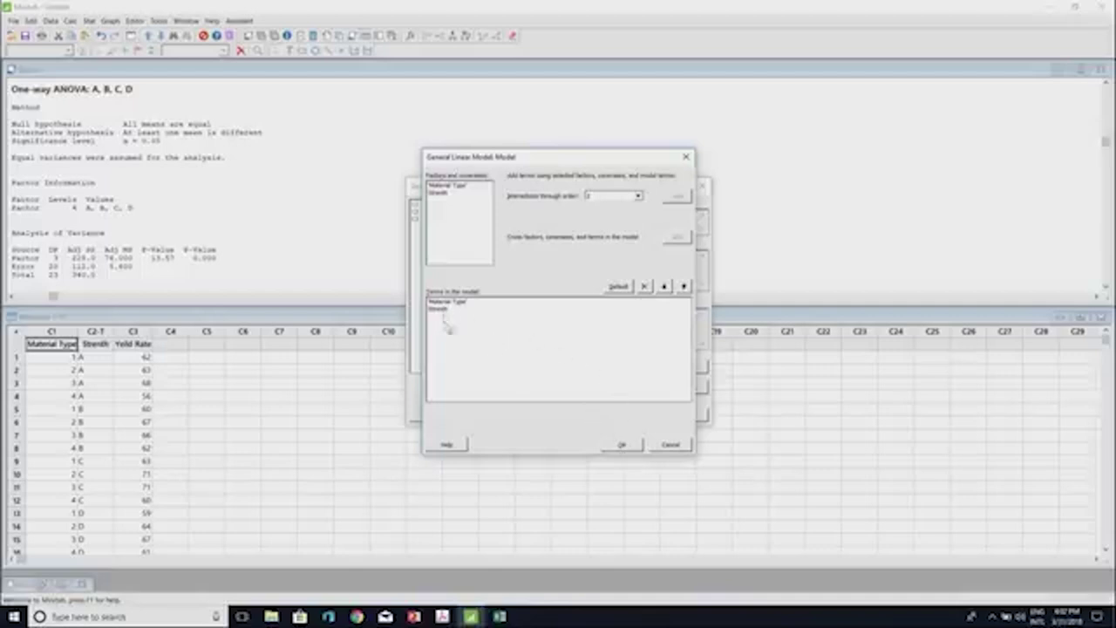
click(626, 445)
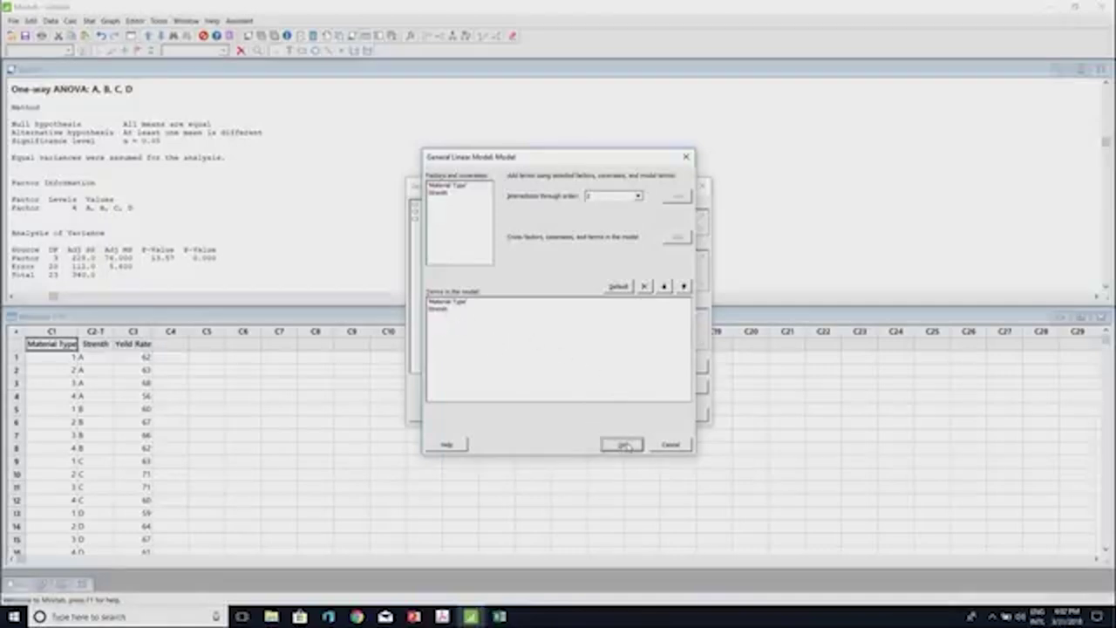
click(633, 368)
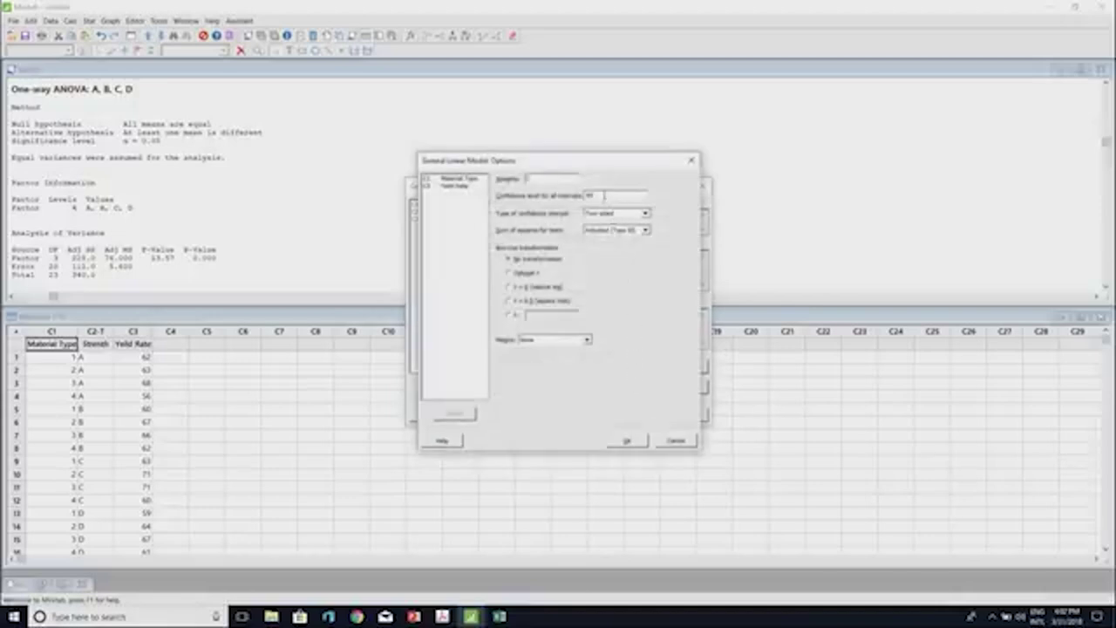
click(625, 441)
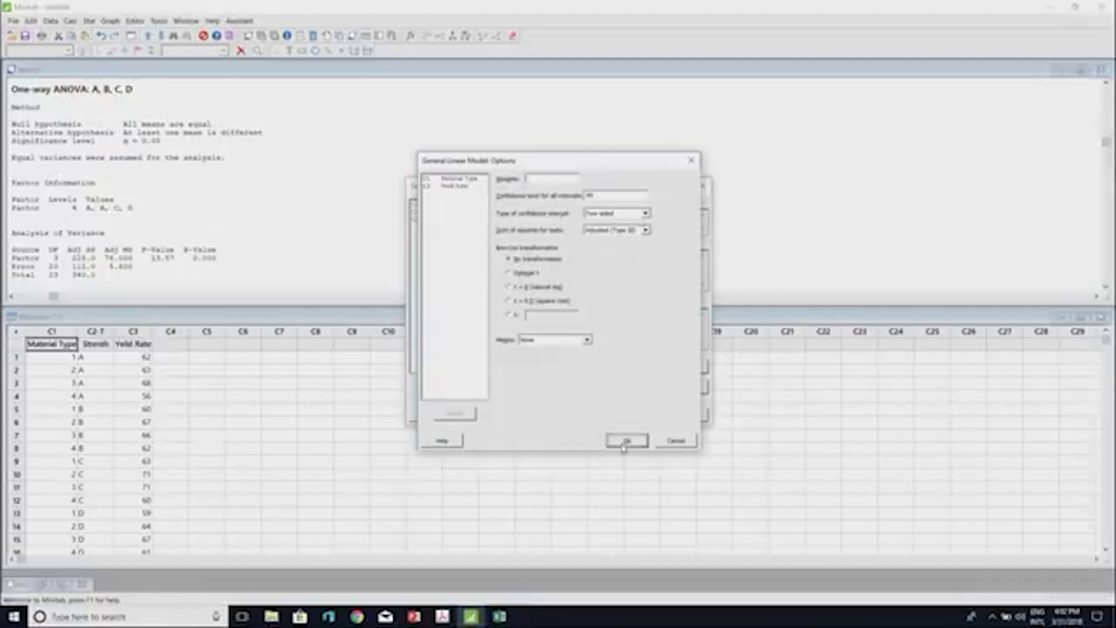
- Set the model's residual plots to the four-in-one layout
click(572, 389)
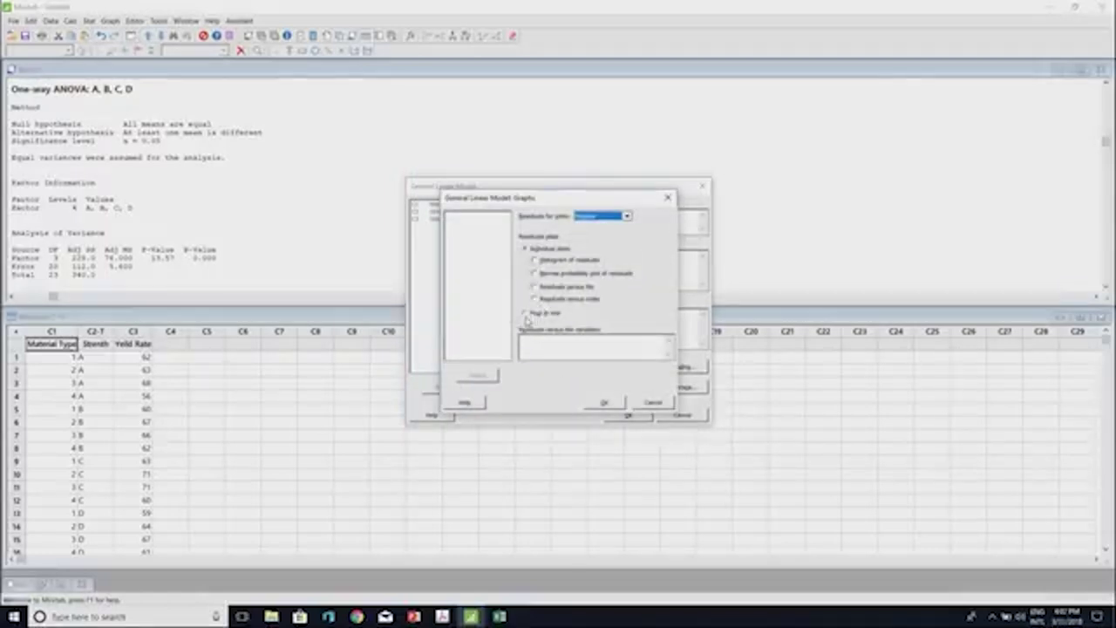
click(528, 314)
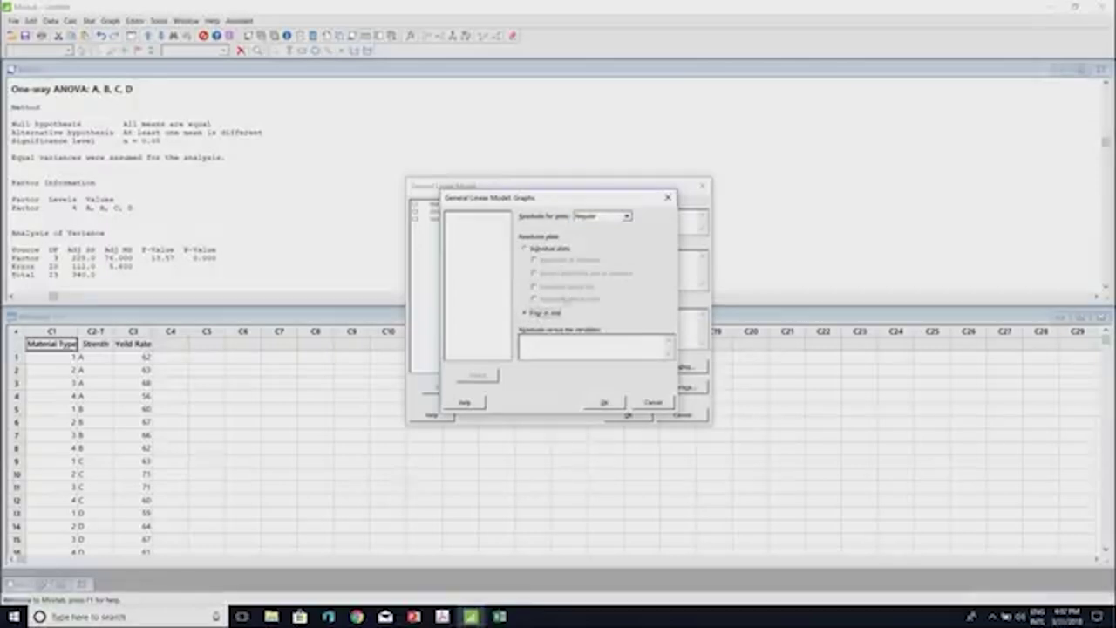
click(602, 402)
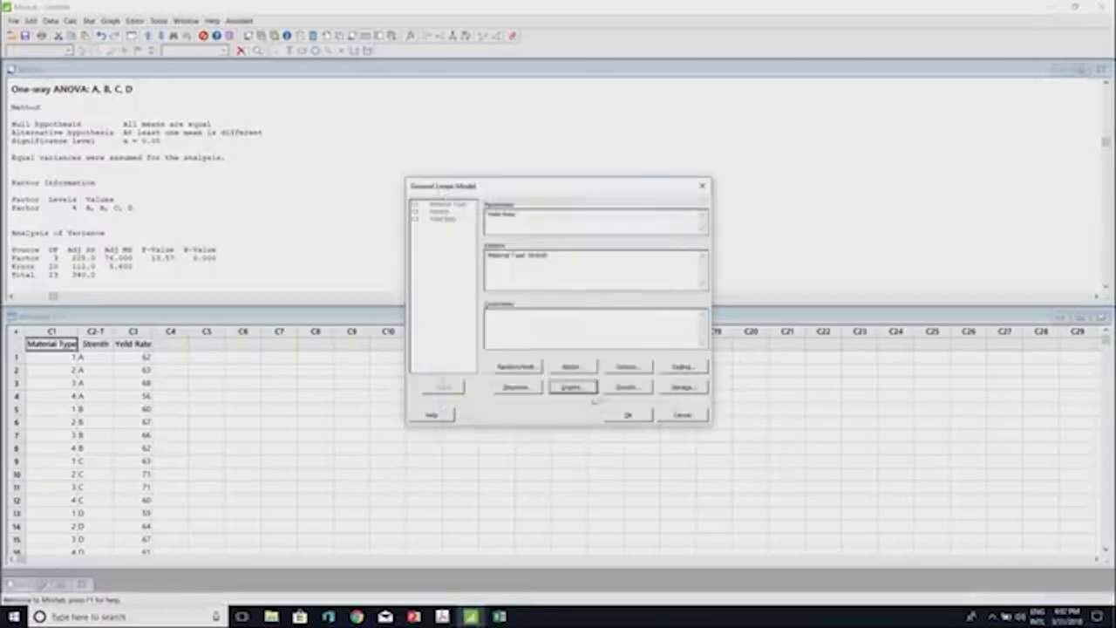
- Accept the default results output, run the general linear model, and move the residual plots window clear of the session output
click(622, 389)
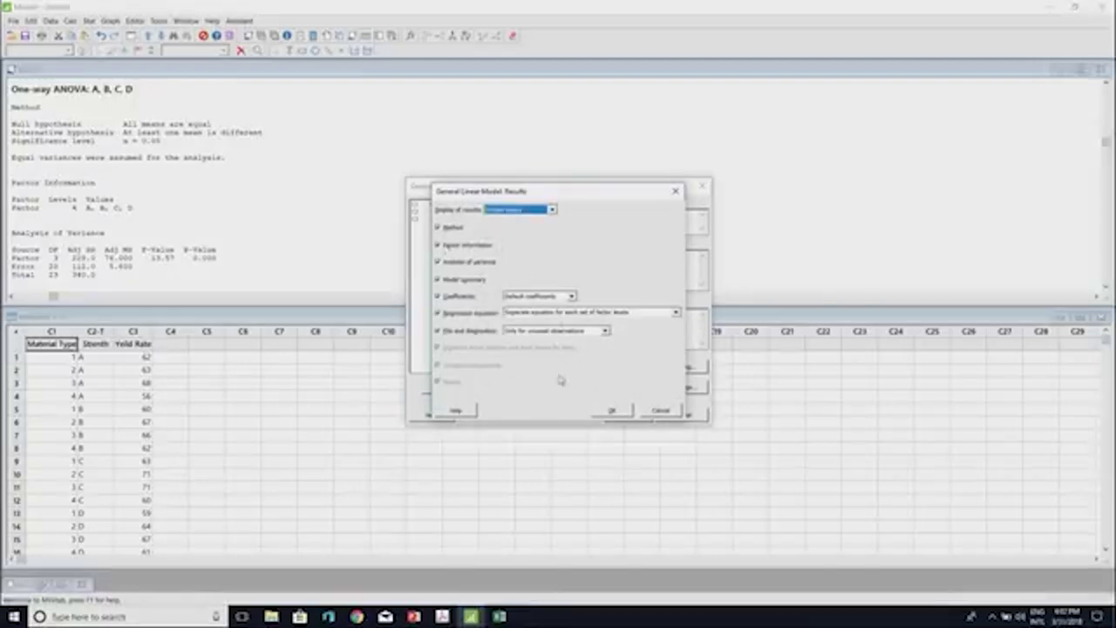
click(608, 412)
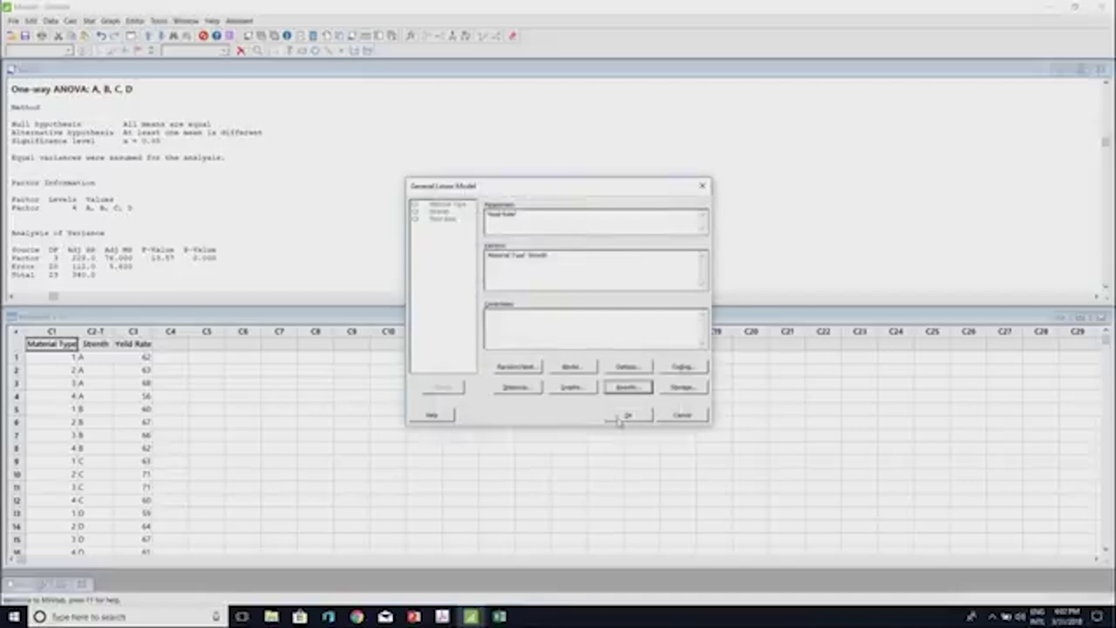
click(621, 416)
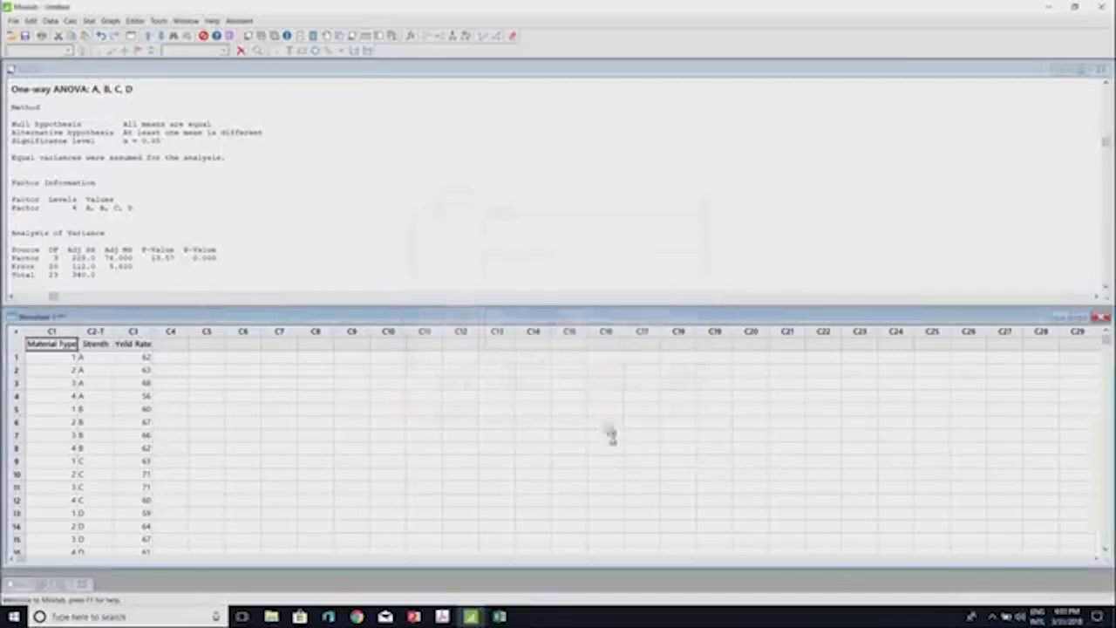
drag(378, 223, 886, 171)
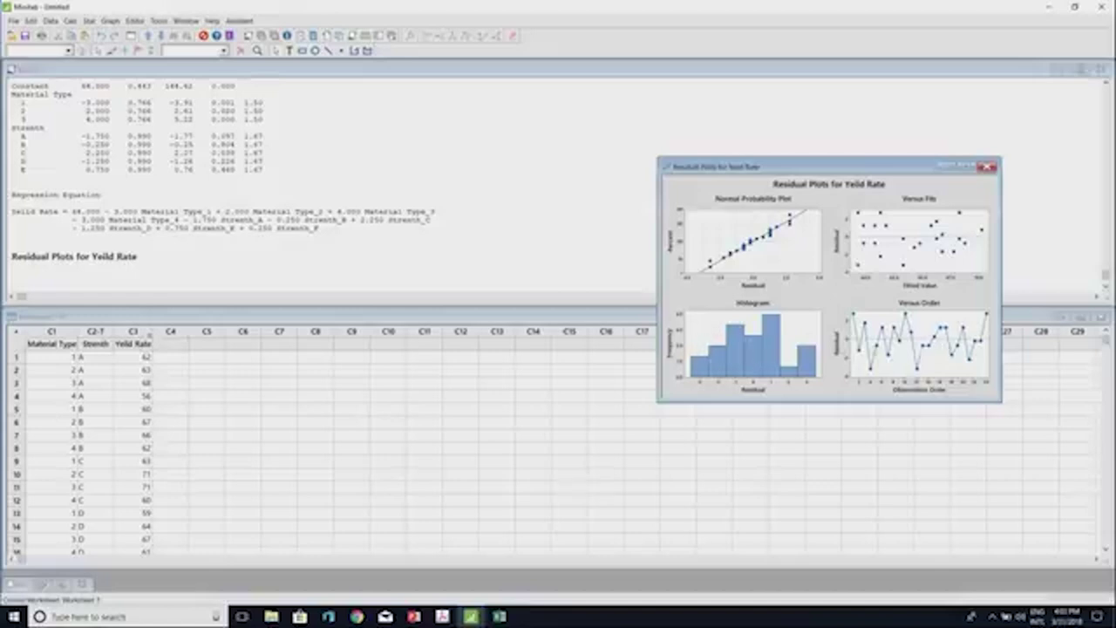
- Examine the analysis of variance table for Material Type, Strenth and Error, plus the model summary, coefficients and regression equation
scroll(392, 269, up, 7)
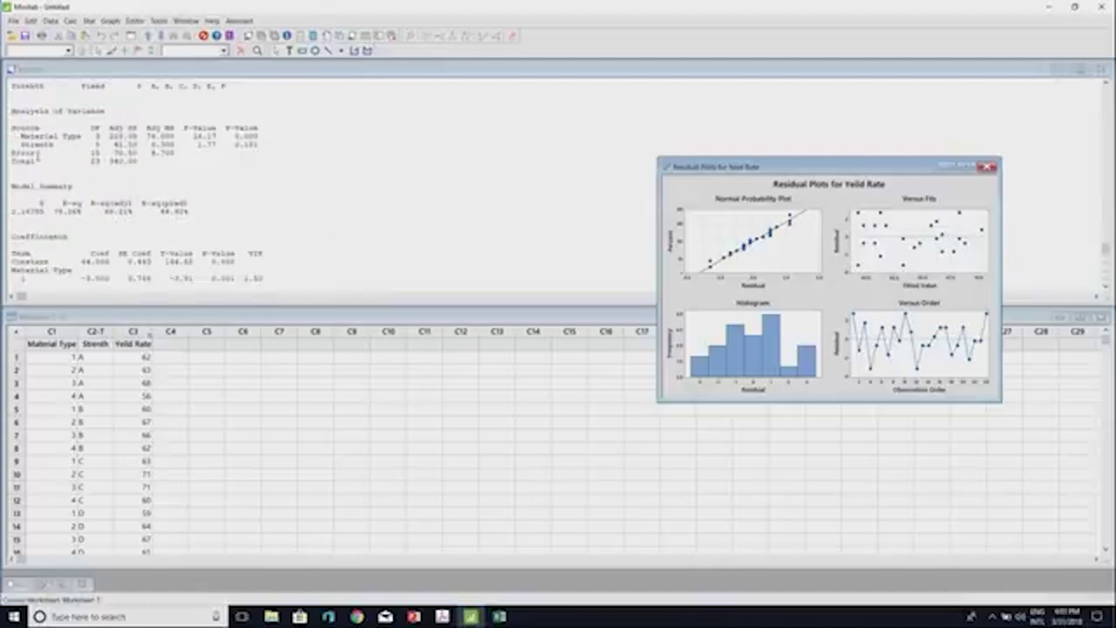
drag(17, 136, 79, 136)
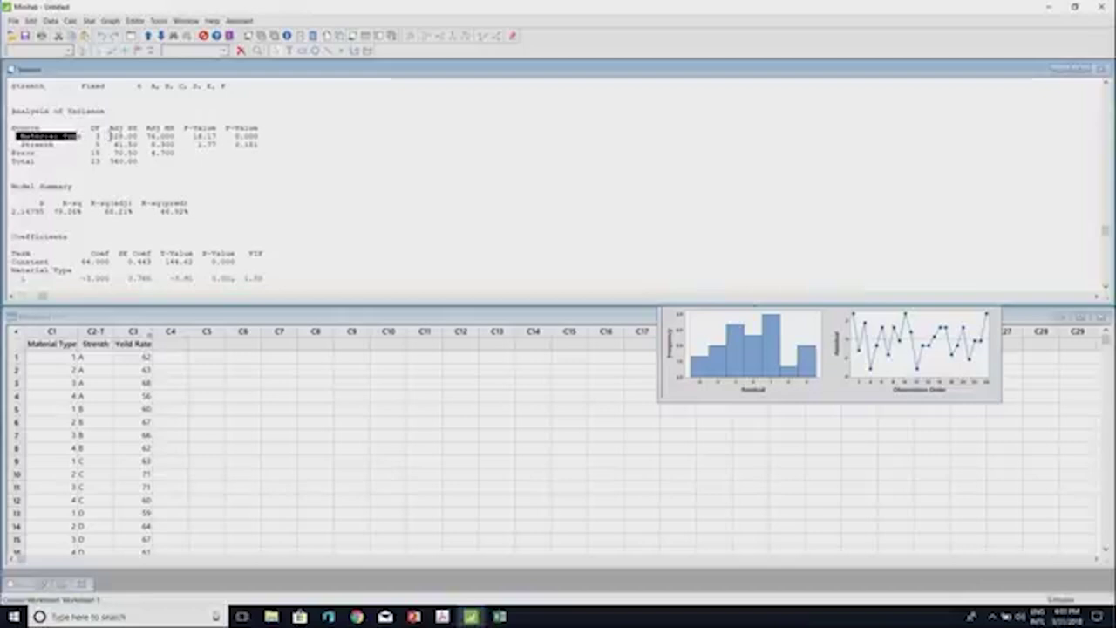
drag(17, 145, 44, 155)
click(69, 153)
drag(112, 145, 139, 145)
click(142, 153)
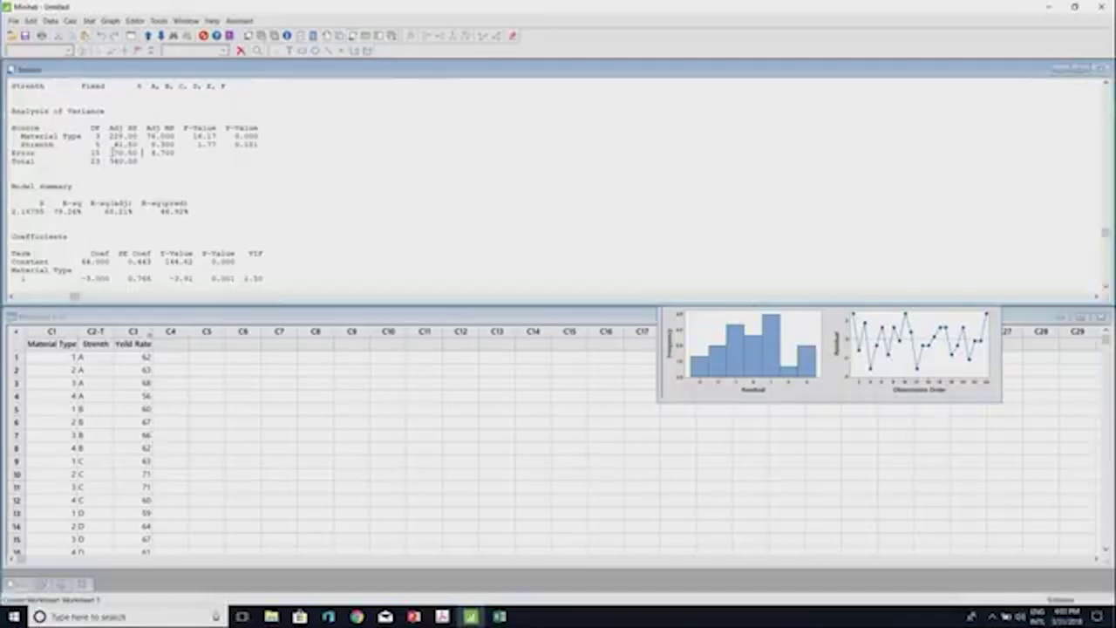
drag(114, 151, 143, 152)
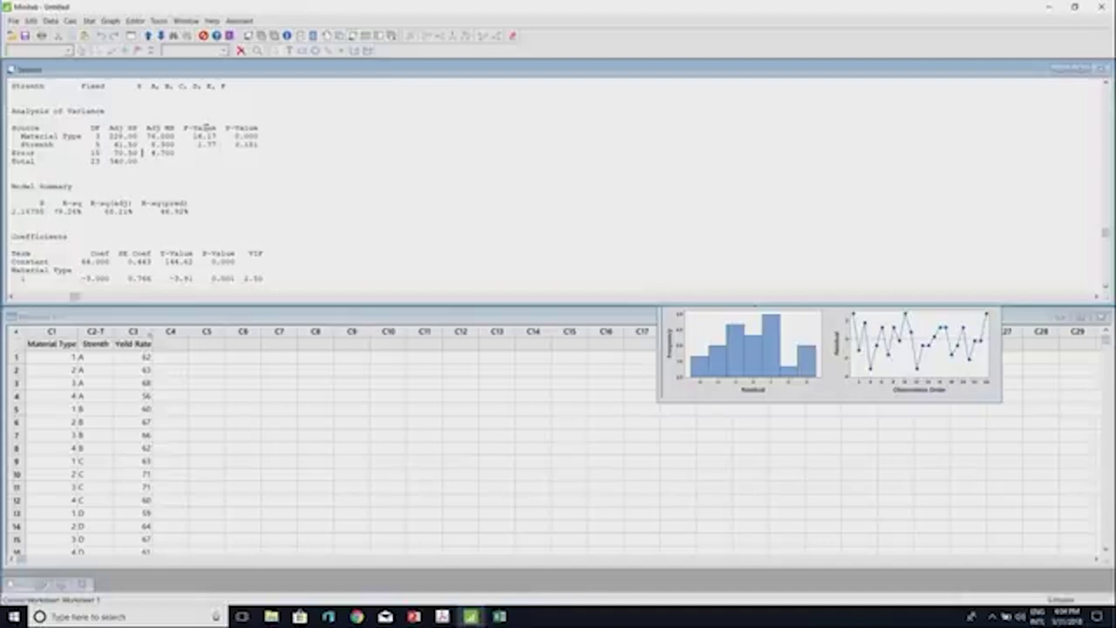
scroll(239, 249, down, 1)
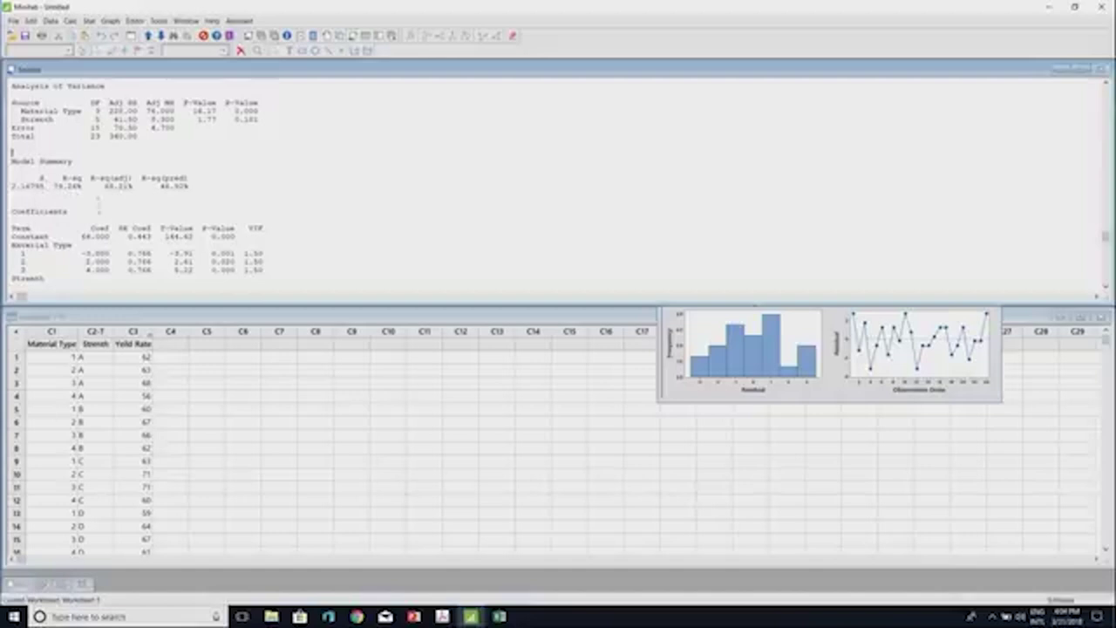
scroll(156, 214, down, 4)
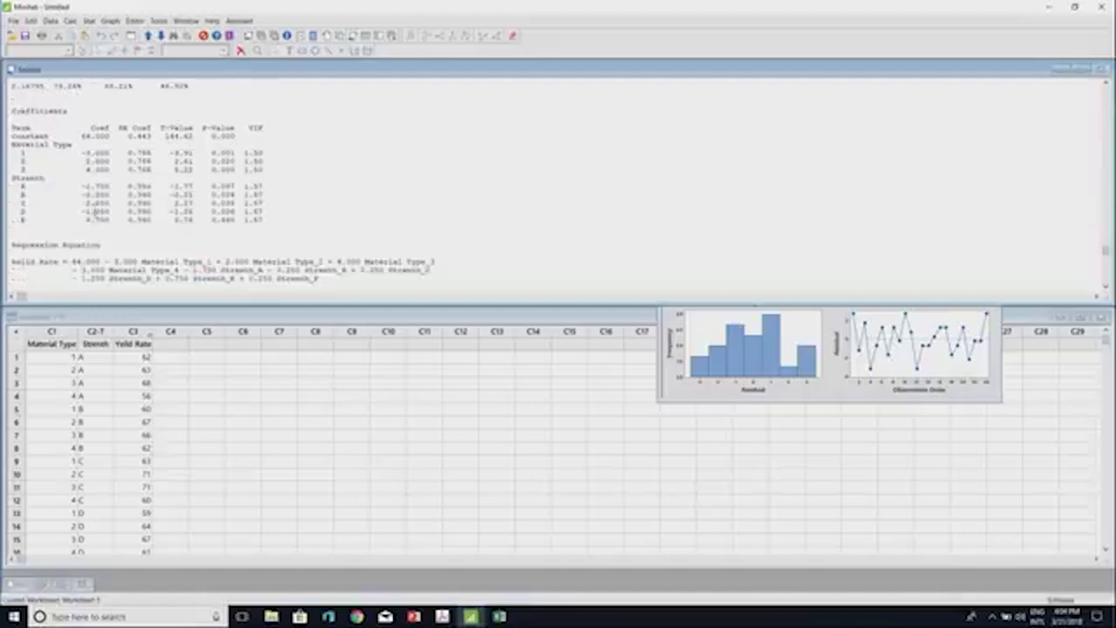
scroll(87, 192, down, 4)
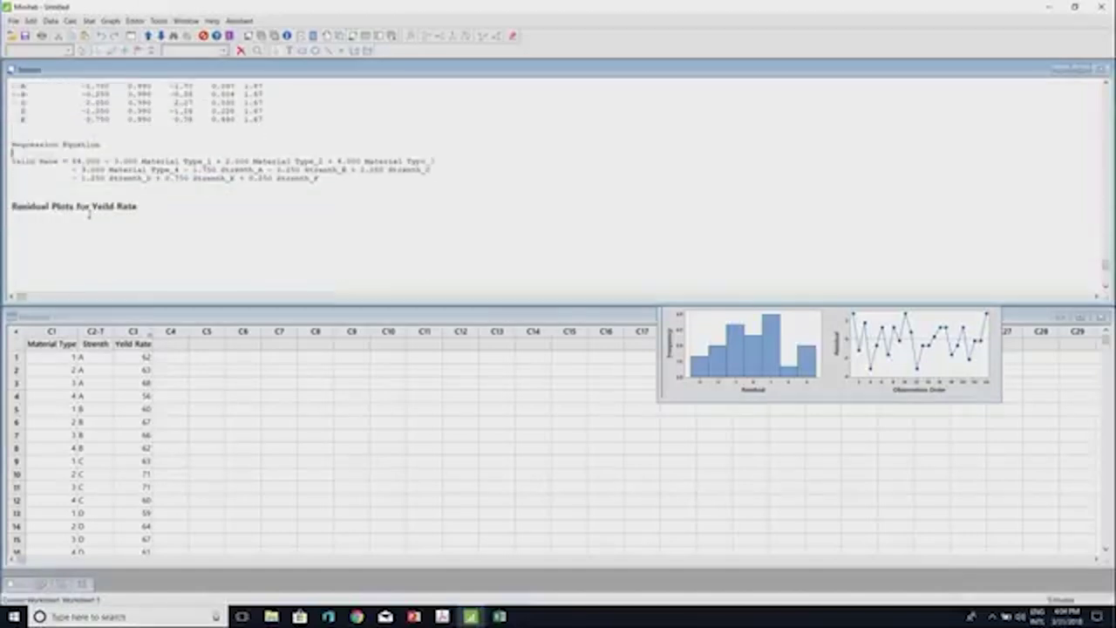